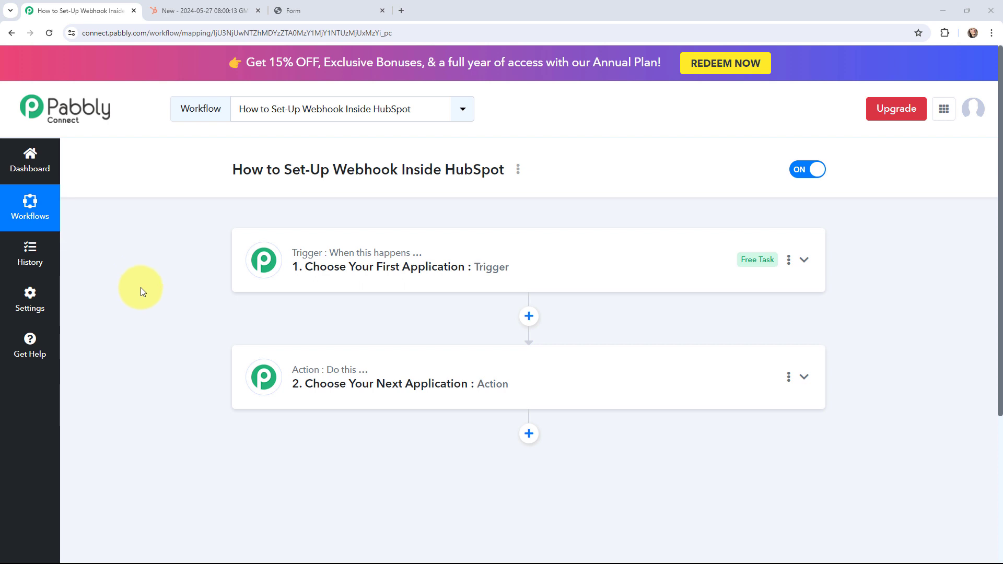
- Compare the existing HubSpot workflow and form page before returning to the Pabbly workflow
click(229, 9)
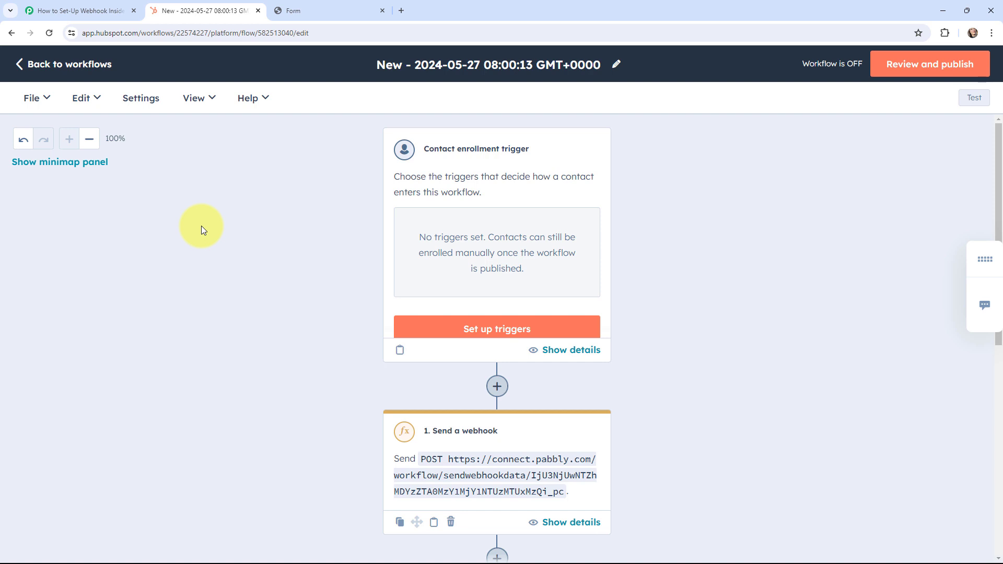
click(325, 10)
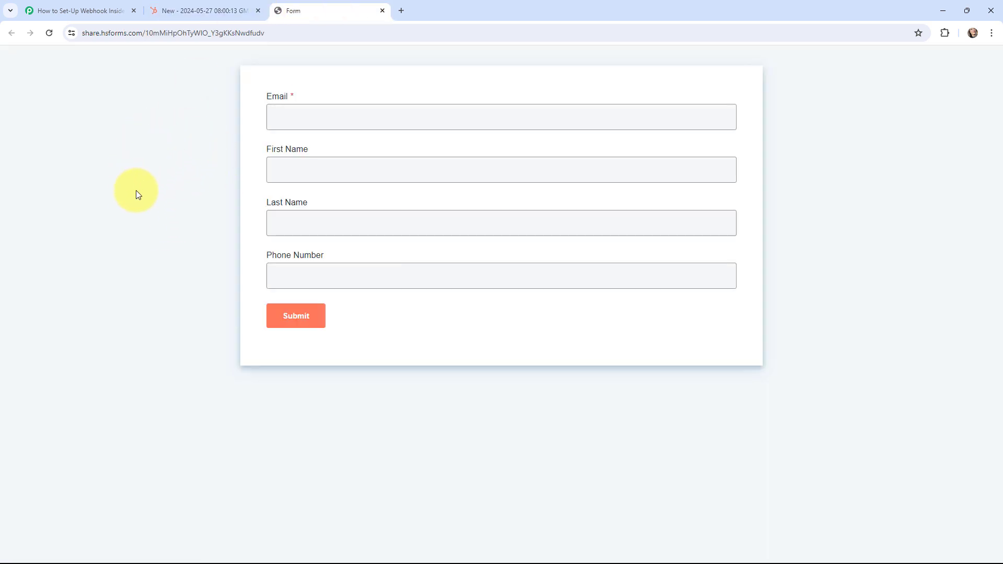
click(83, 10)
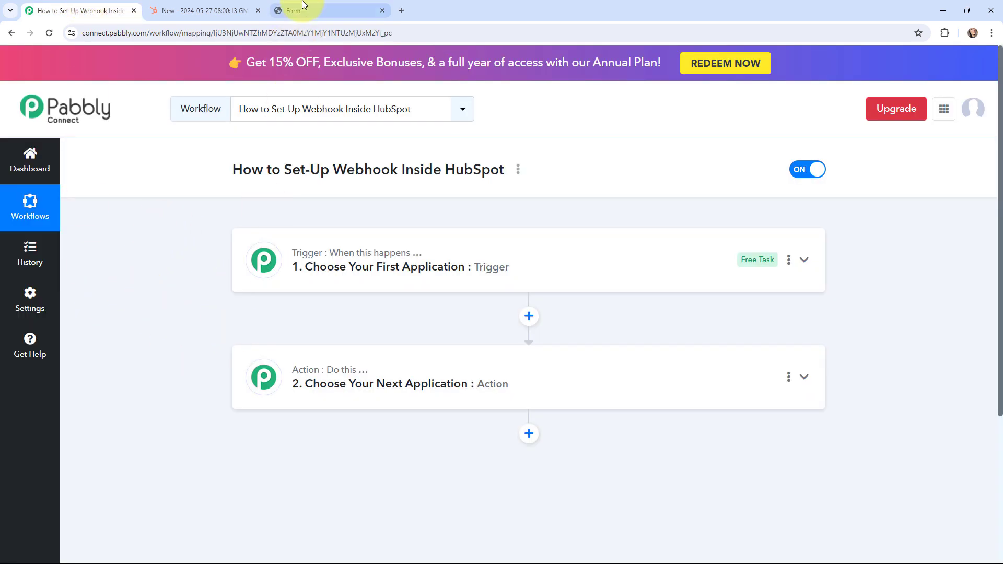
click(340, 9)
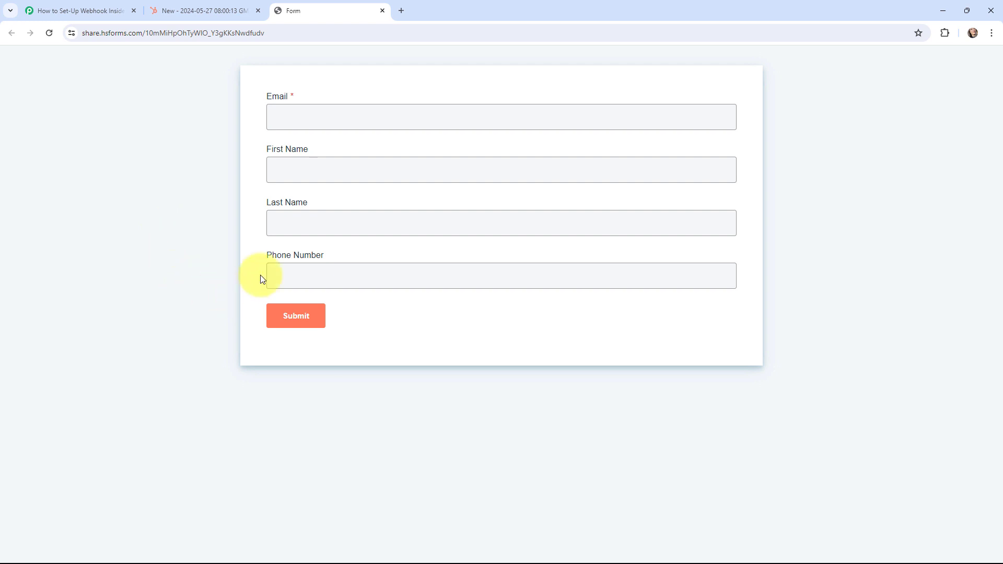
click(89, 10)
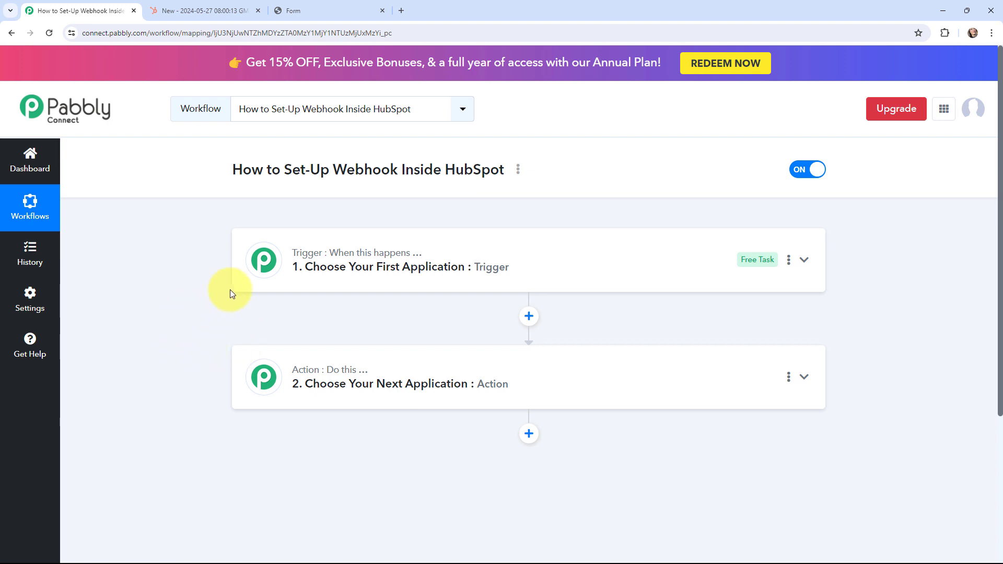
- Set the trigger app to HubSpot CRM with the New Form Submission event
click(263, 259)
click(294, 337)
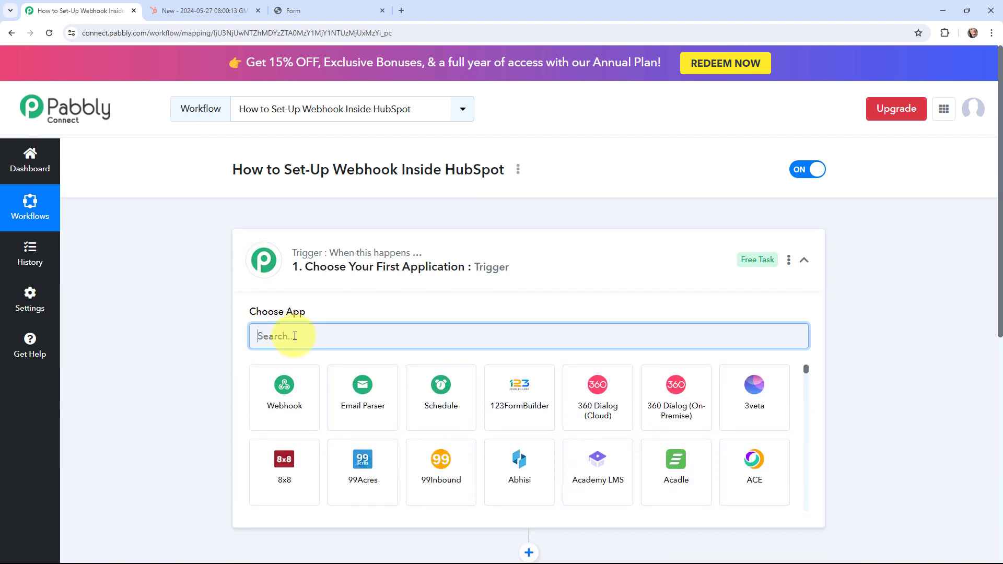
text(hubspot)
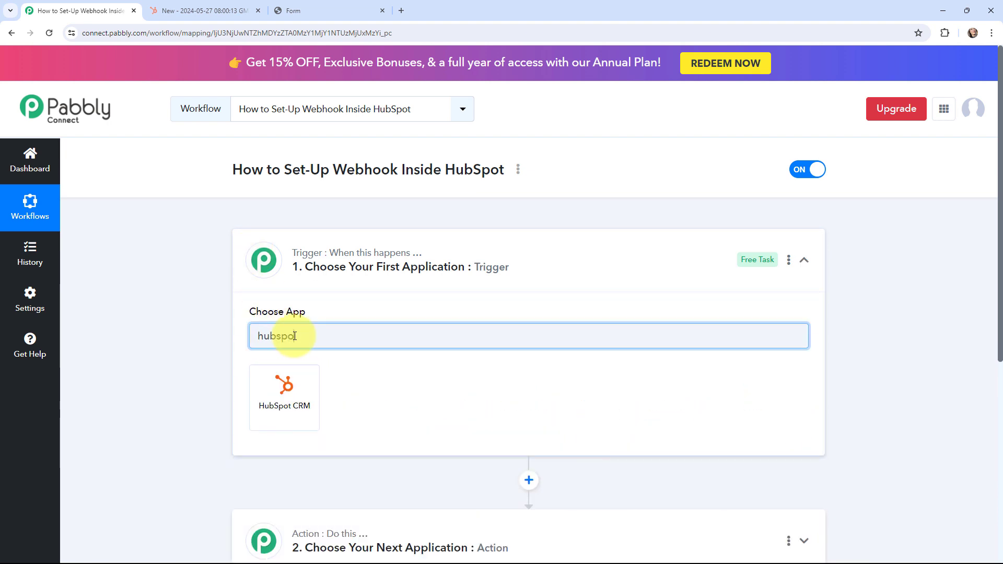
click(286, 377)
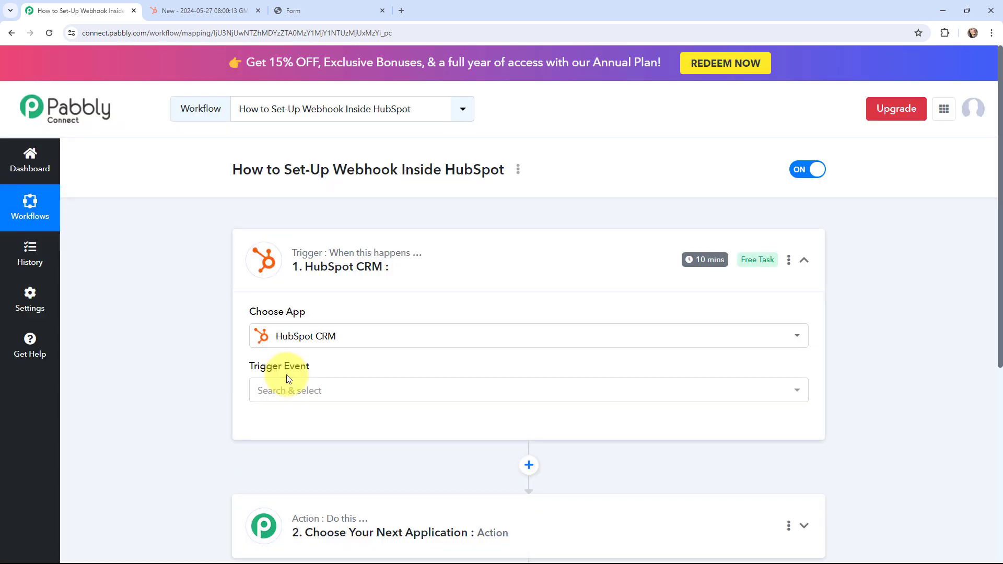
click(287, 388)
scroll(295, 345, down, 2)
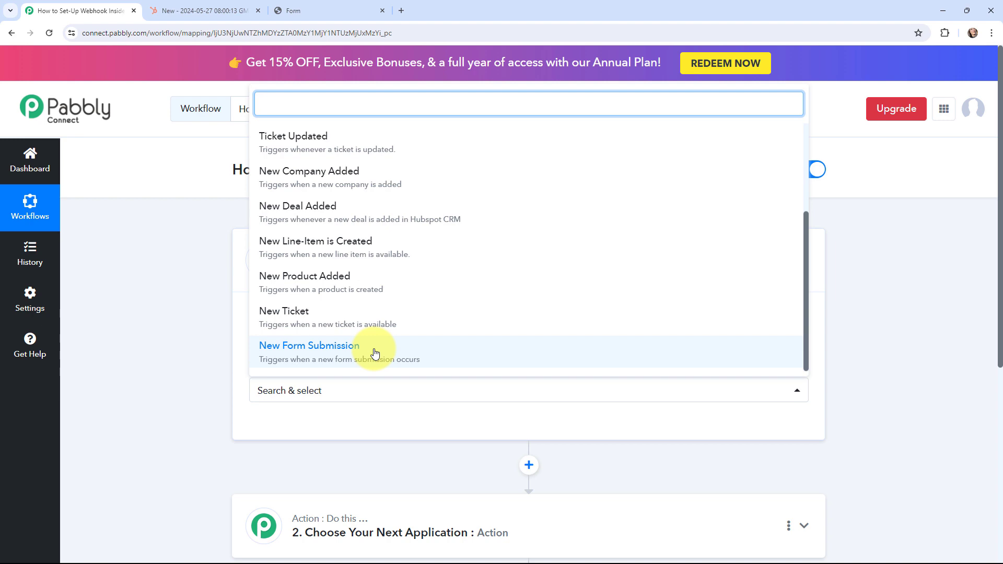
click(375, 353)
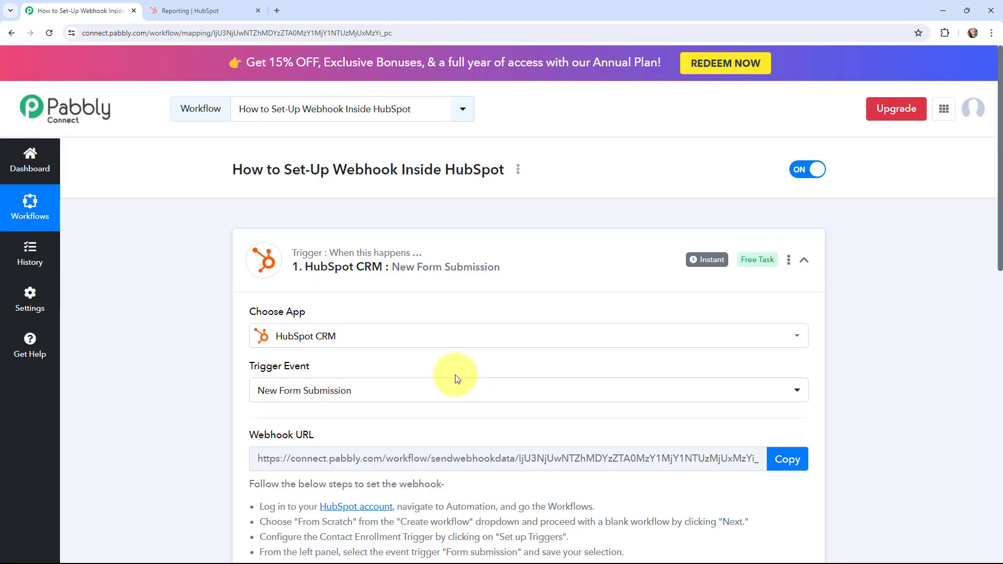
- Read through the generated webhook URL and setup instructions
scroll(458, 378, down, 4)
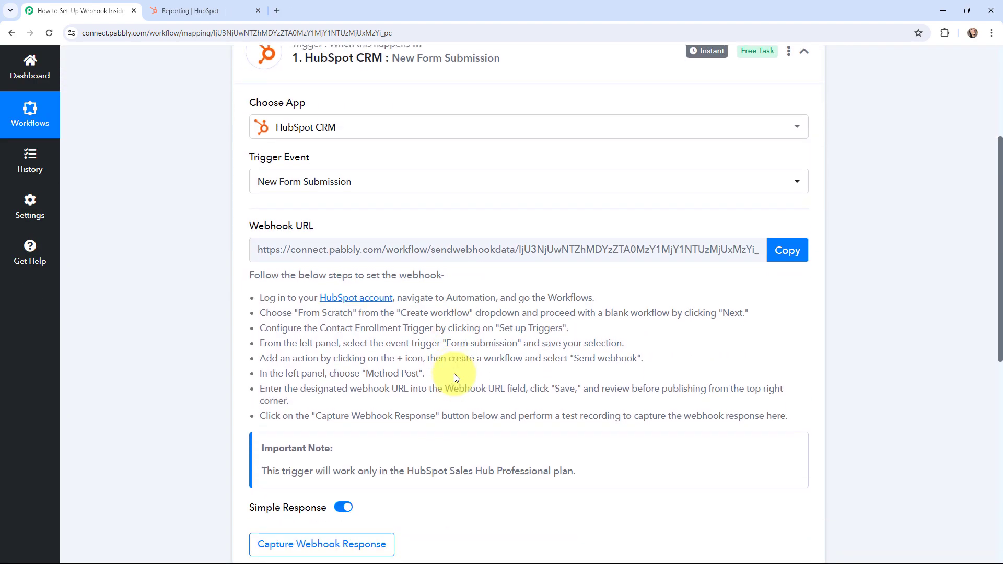
scroll(182, 285, up, 1)
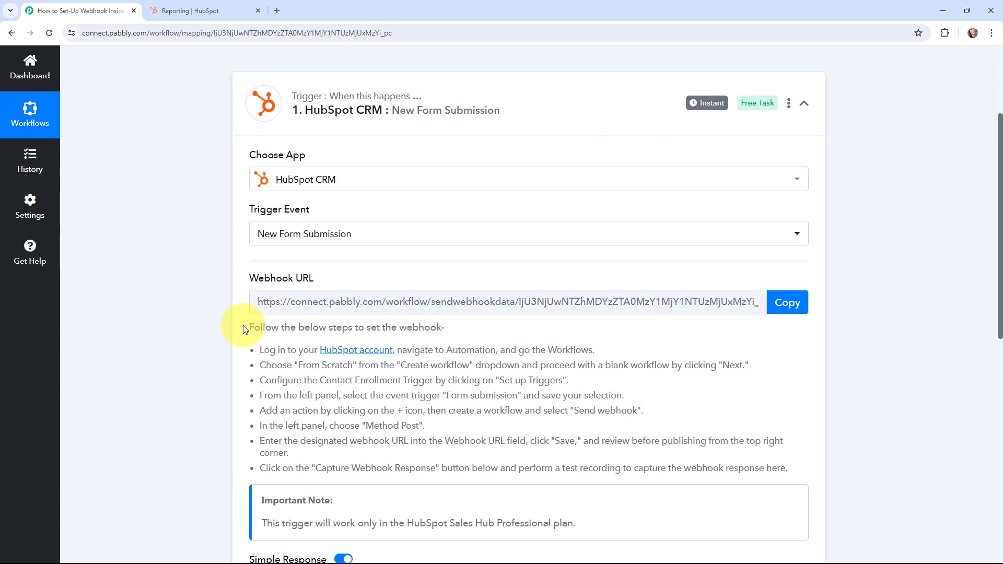
drag(247, 327, 824, 477)
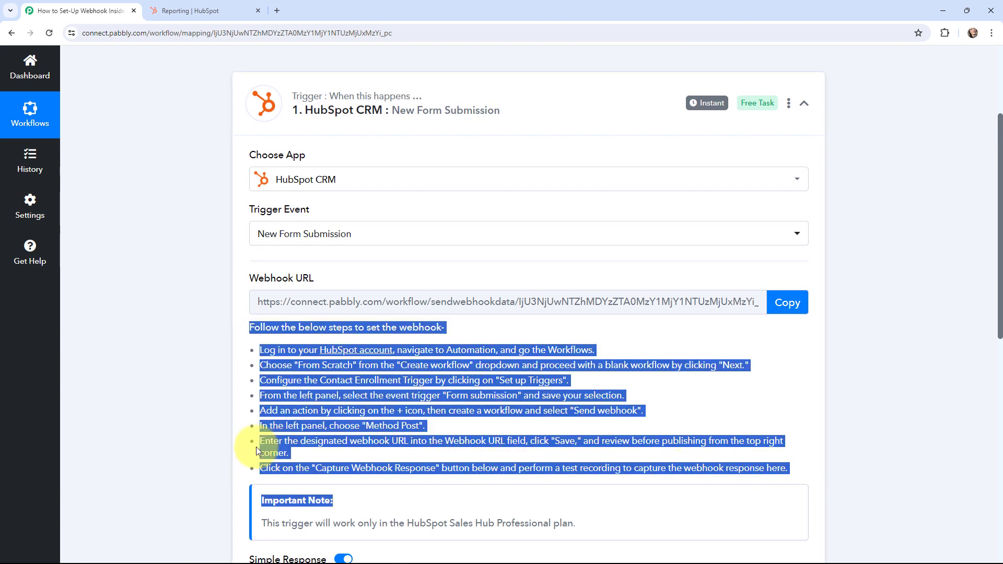
click(189, 407)
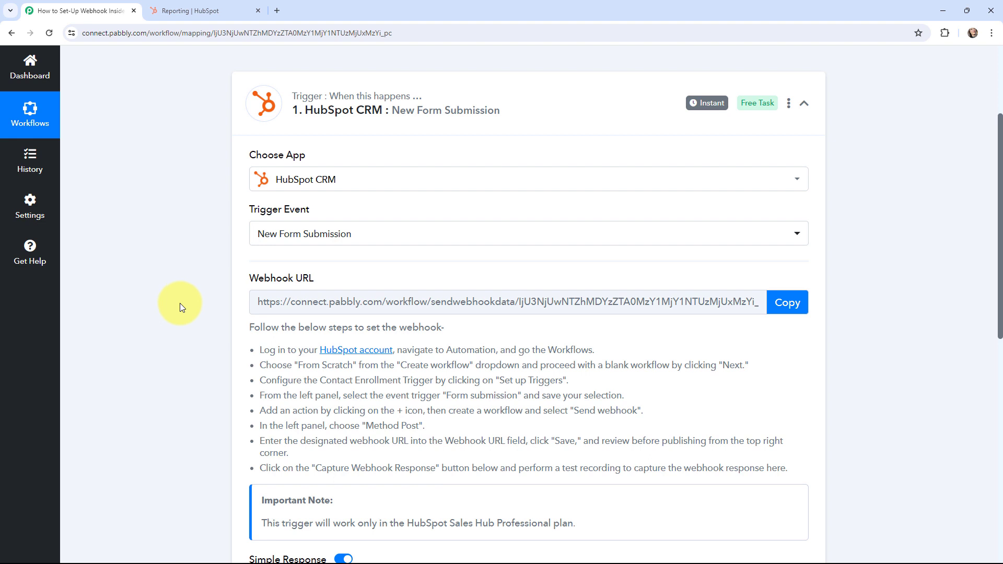
- In HubSpot Automations > Workflows, create a contact-based blank workflow from scratch
click(174, 4)
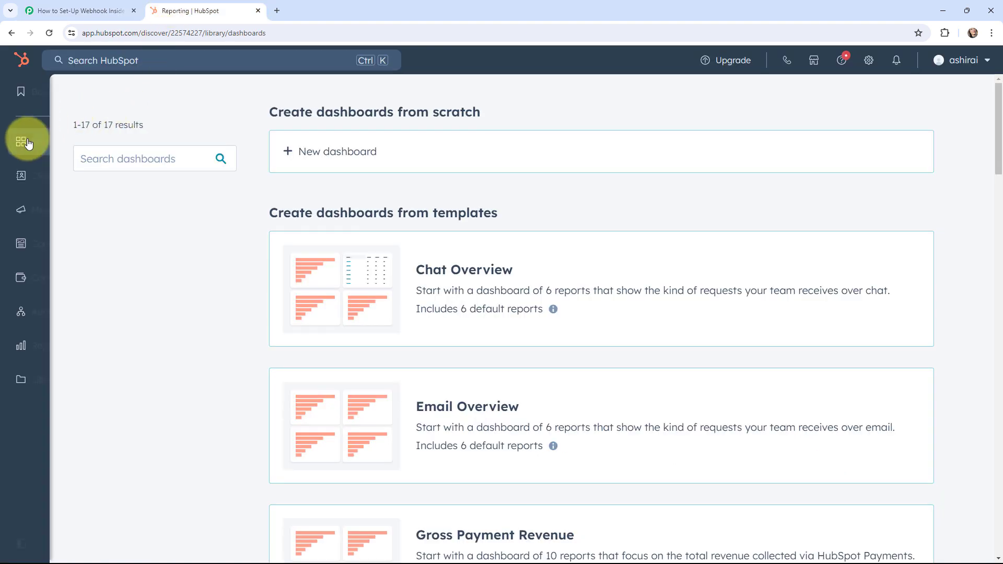
mouse_move(17, 139)
mouse_move(82, 308)
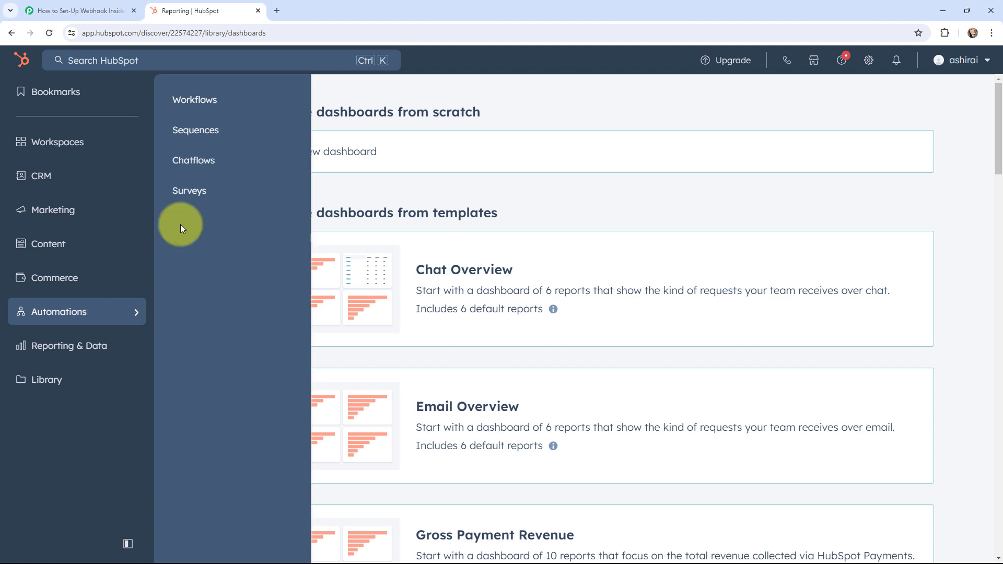
click(202, 107)
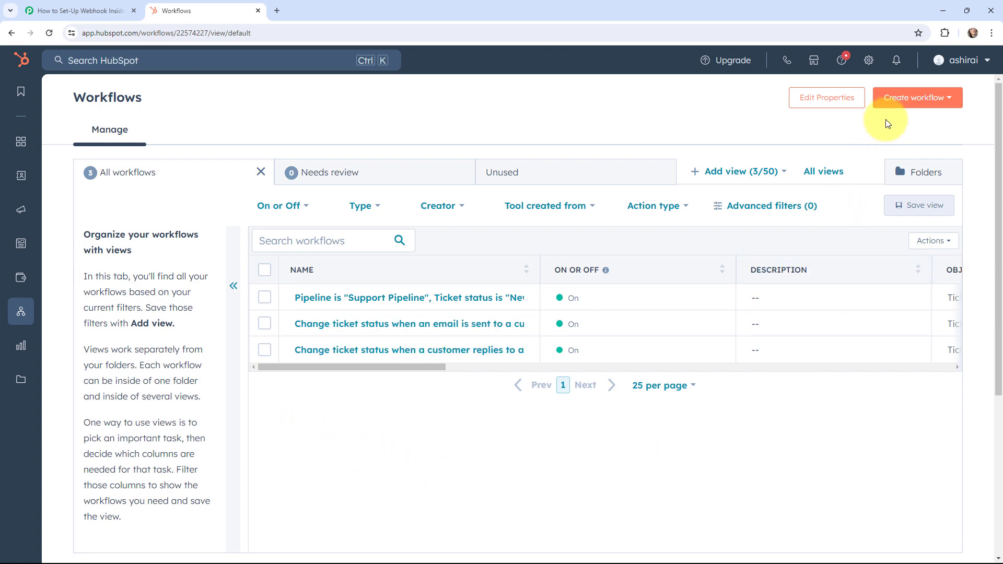
click(900, 104)
click(903, 132)
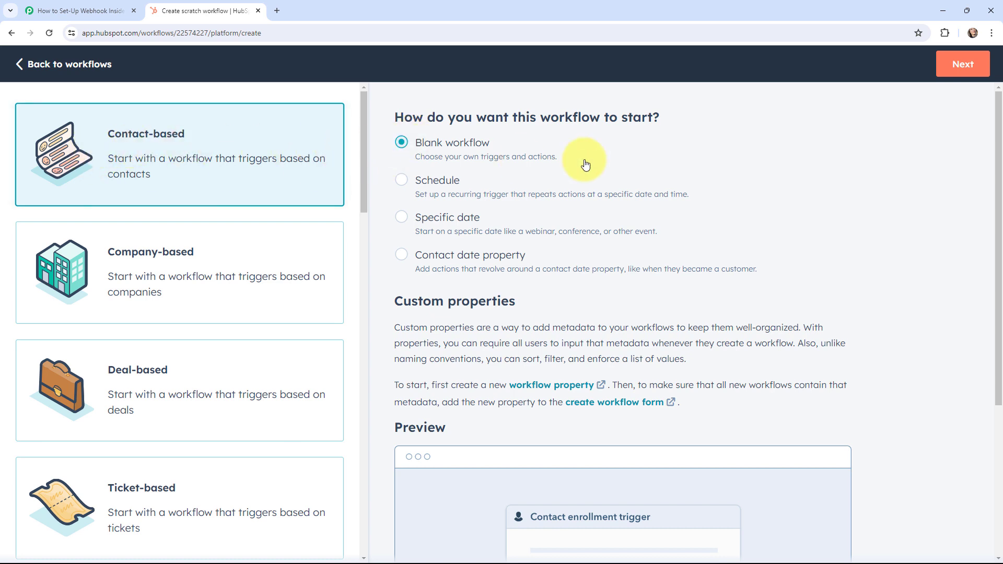
- Add a 'When an event occurs' enrollment trigger using Form submission, and save it
click(963, 74)
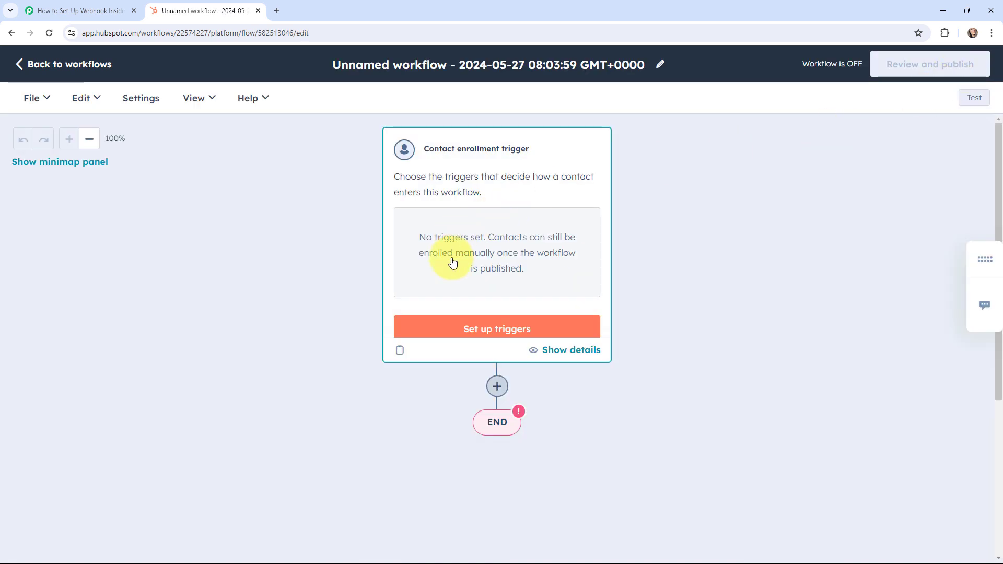
click(487, 326)
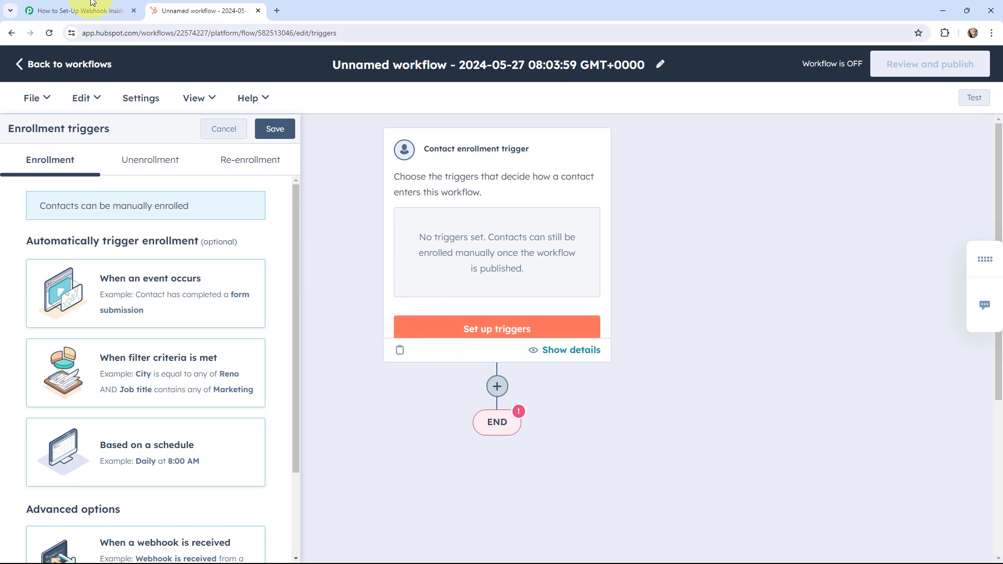
click(78, 10)
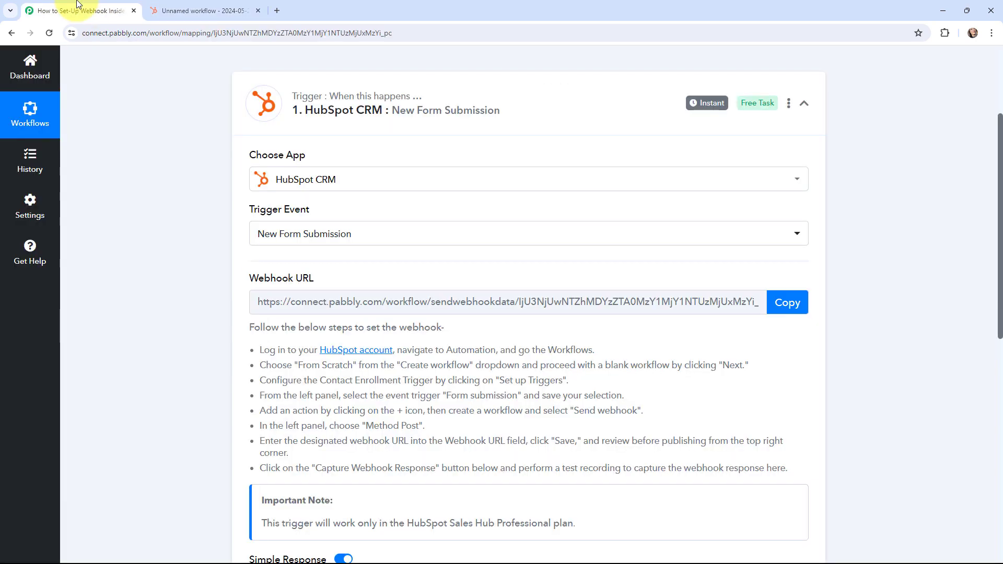
click(173, 6)
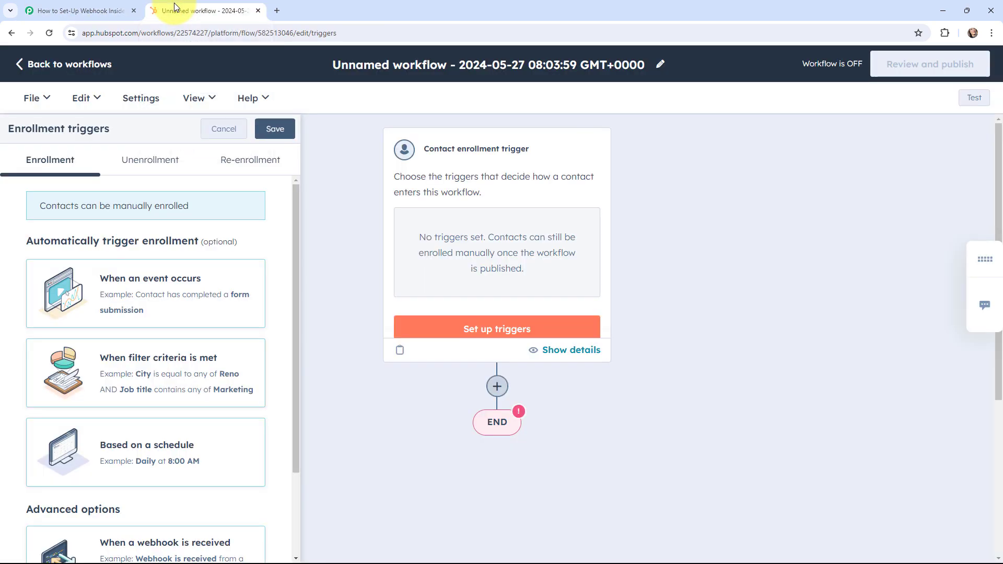
click(193, 285)
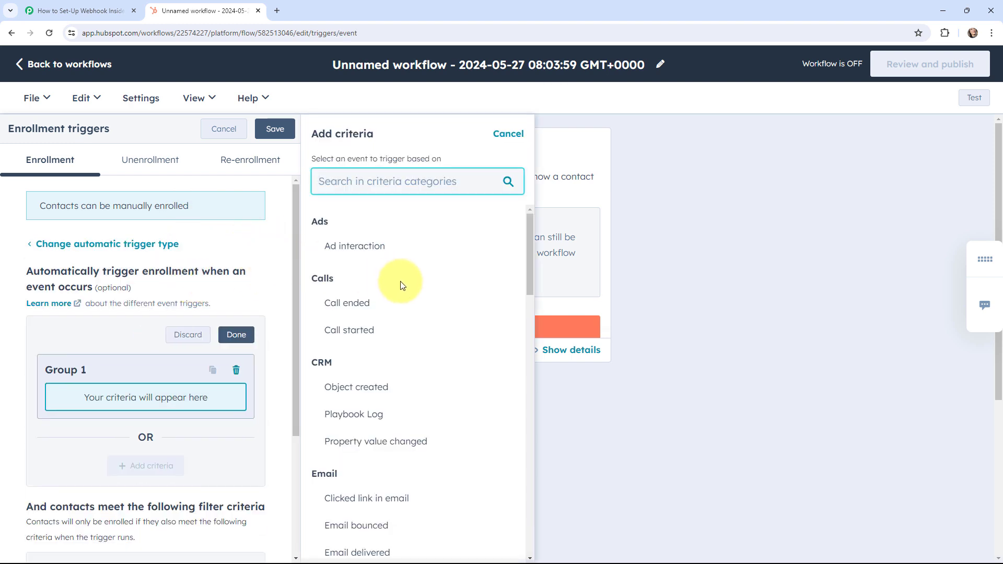
scroll(400, 285, down, 7)
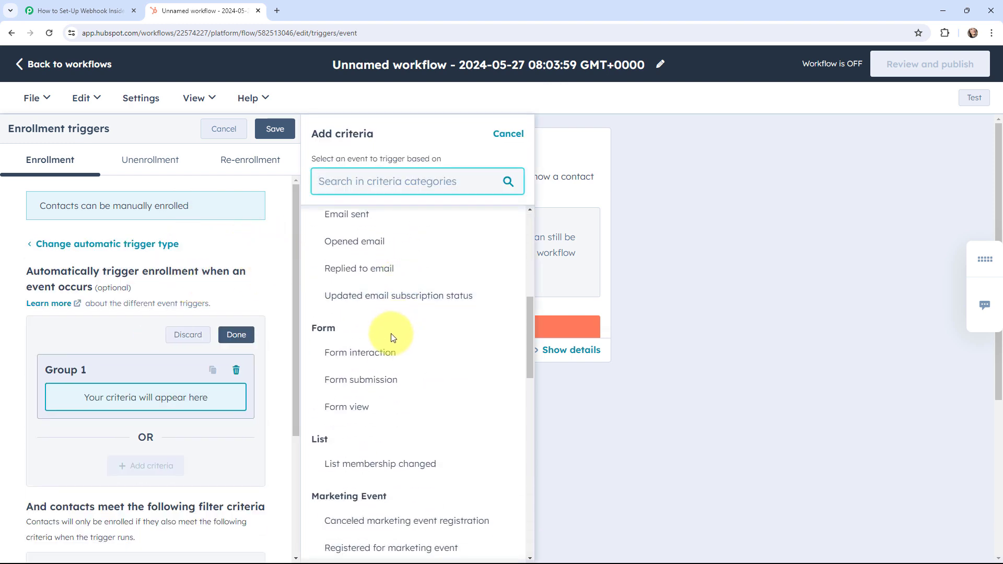
click(510, 385)
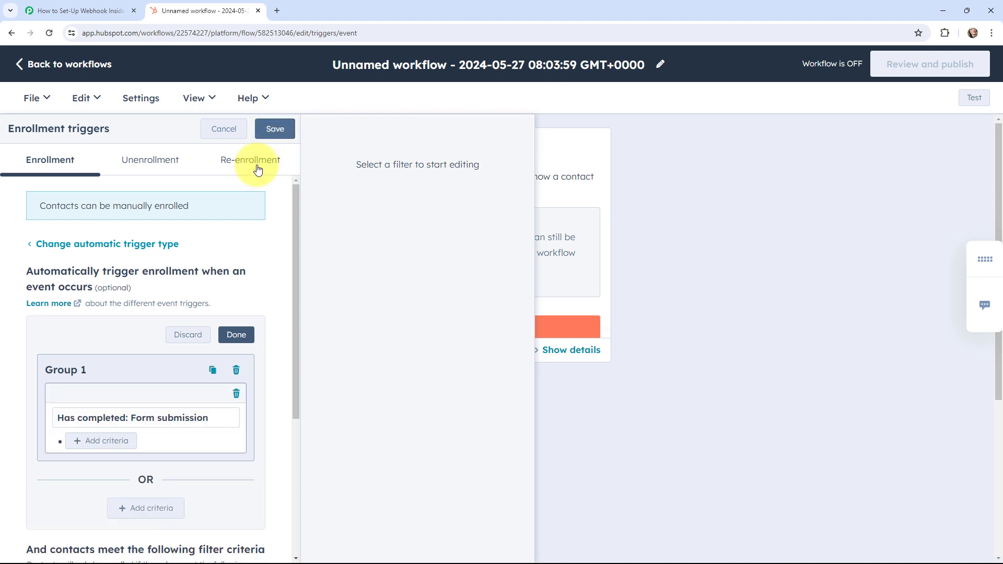
click(275, 129)
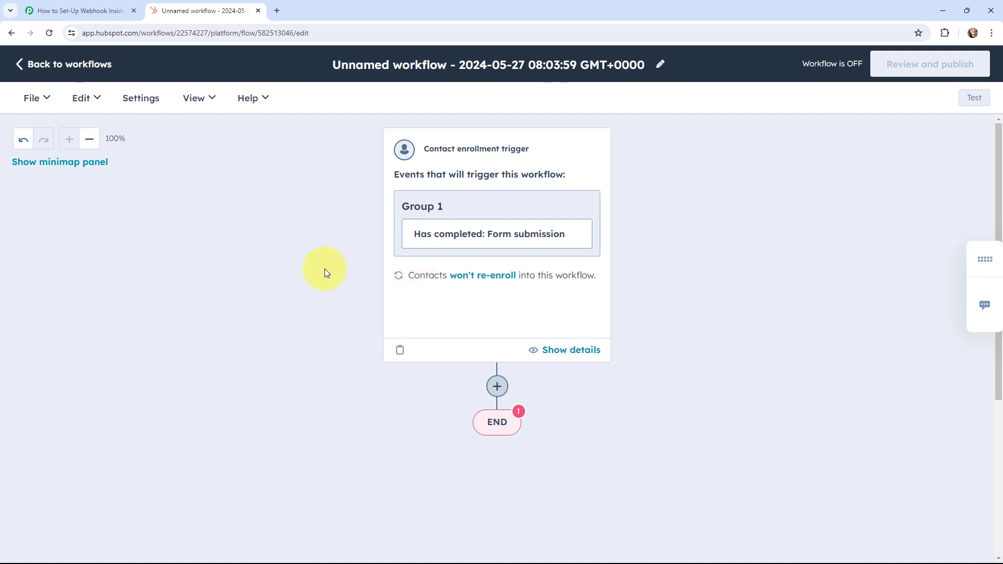
- Add a Data ops 'Send a webhook' action with request method POST
click(498, 388)
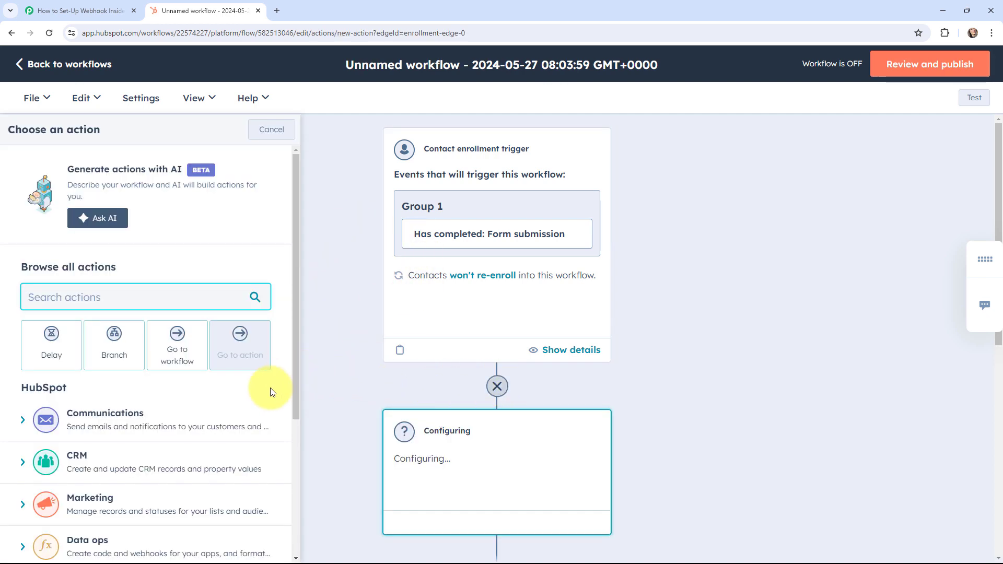
scroll(270, 392, down, 3)
click(176, 392)
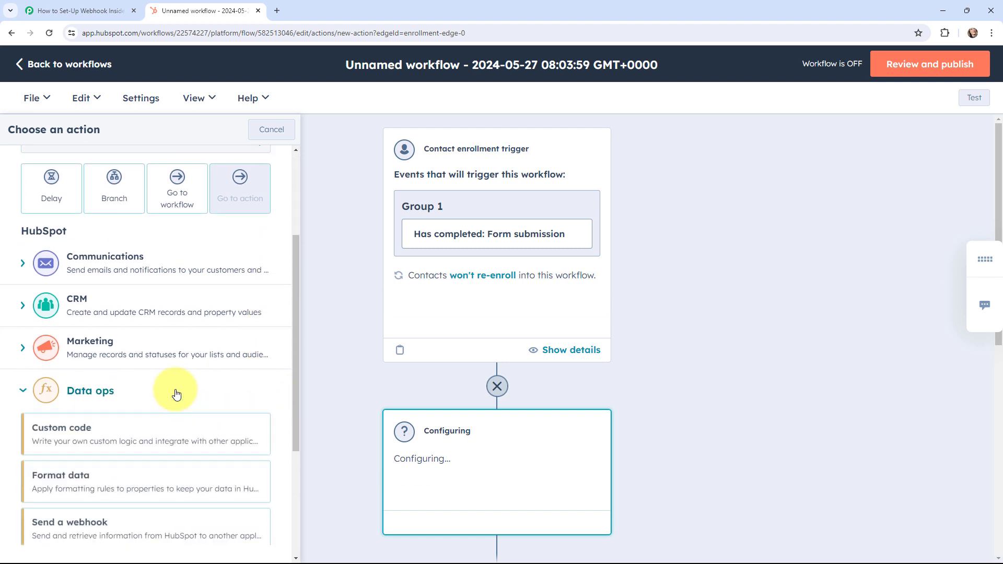
scroll(175, 392, down, 2)
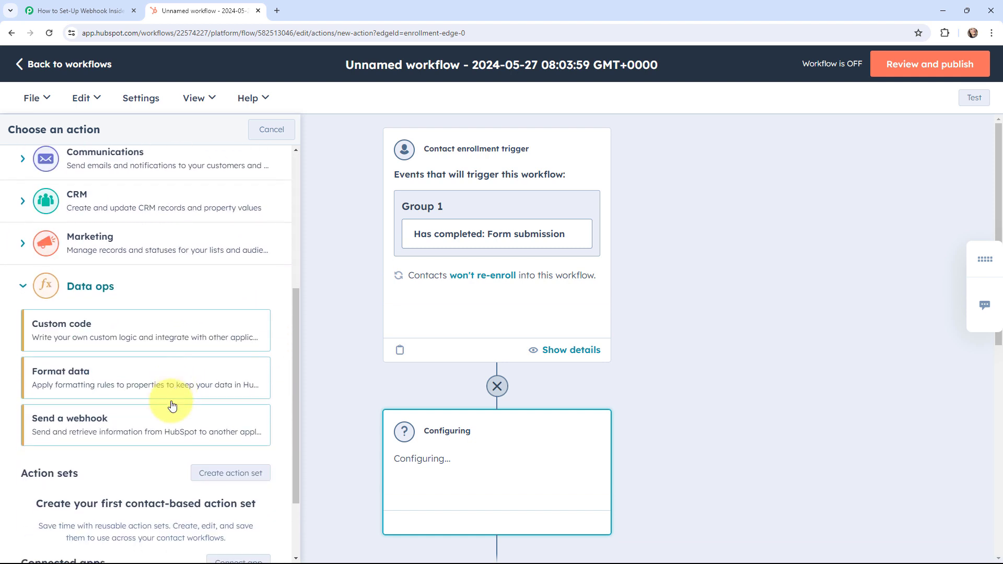
click(99, 428)
click(85, 305)
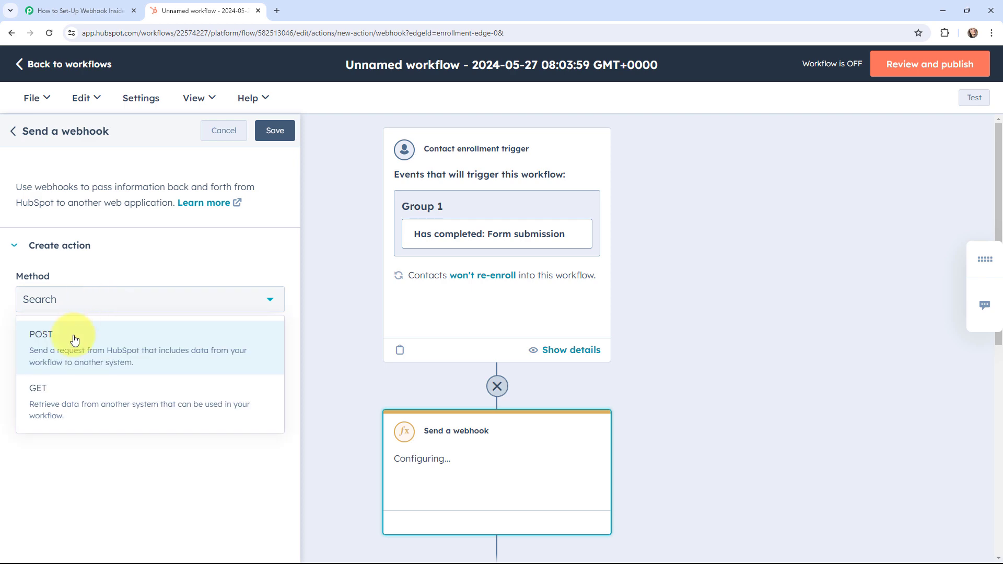
click(75, 340)
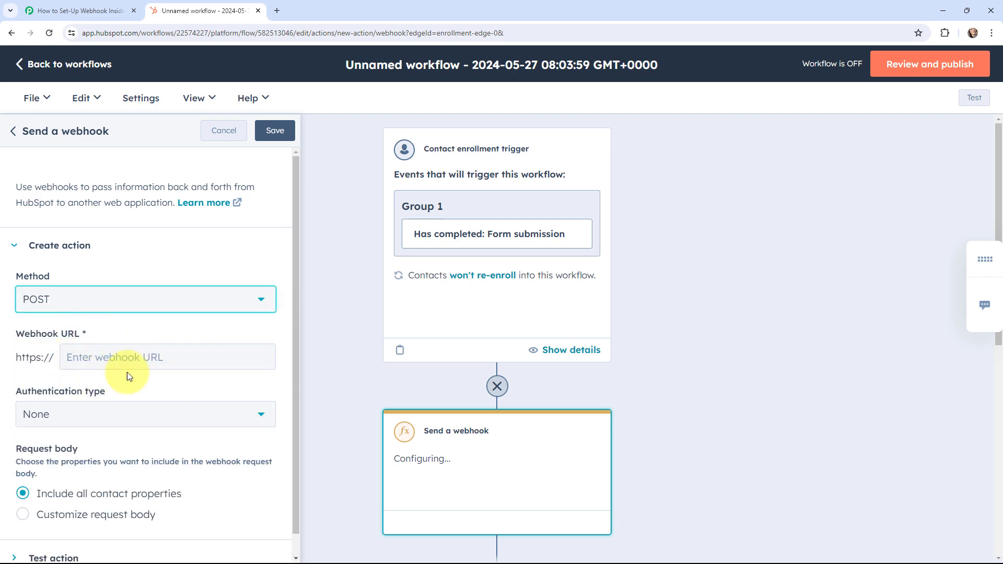
- Paste the copied Pabbly Connect webhook URL into the action and save it
click(79, 11)
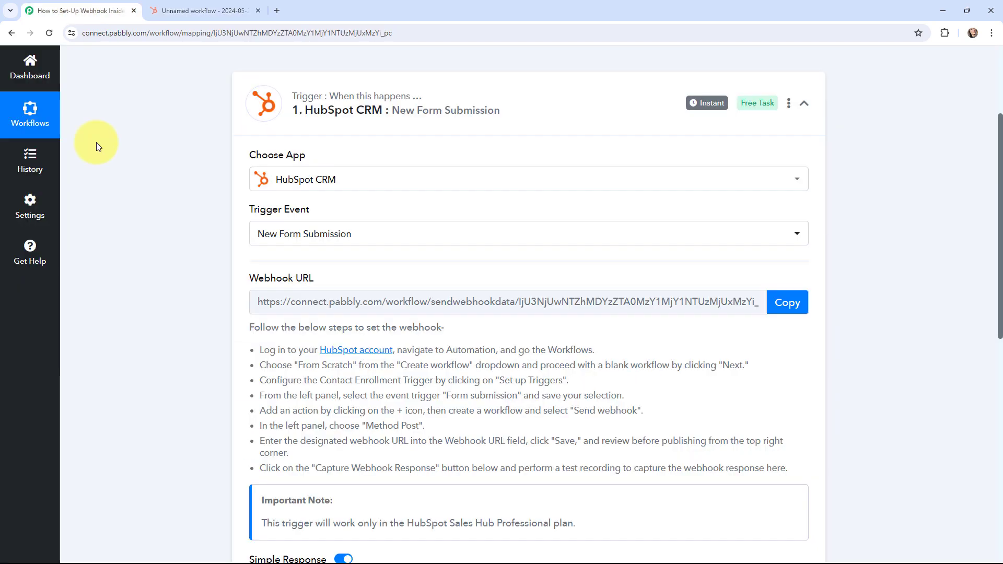
click(787, 302)
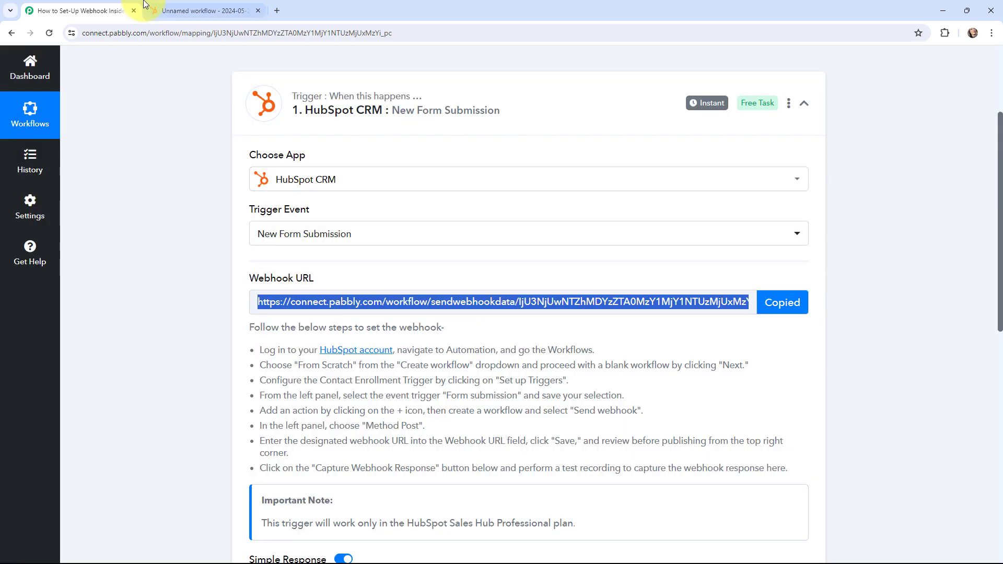
click(175, 9)
click(109, 349)
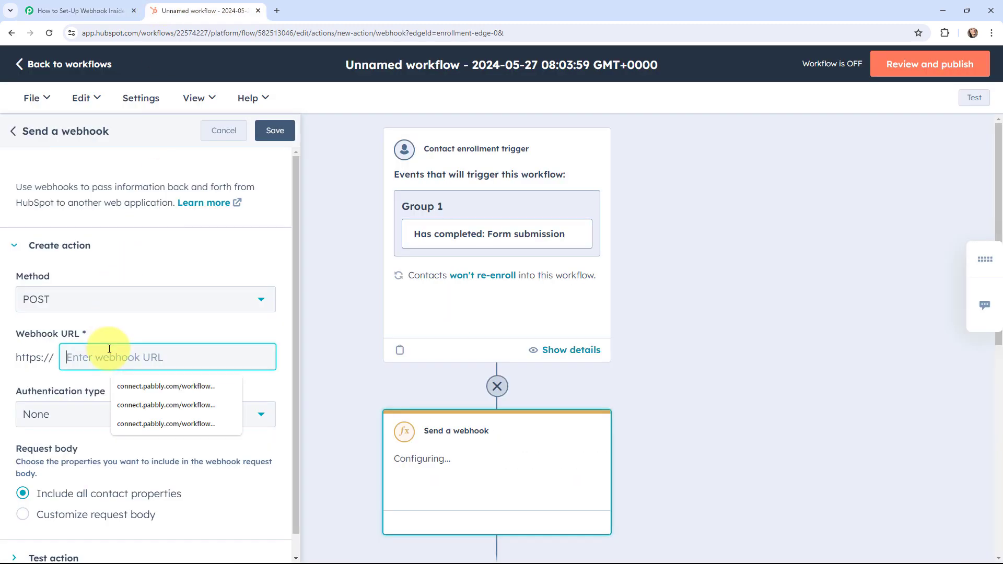
key(ctrl+v)
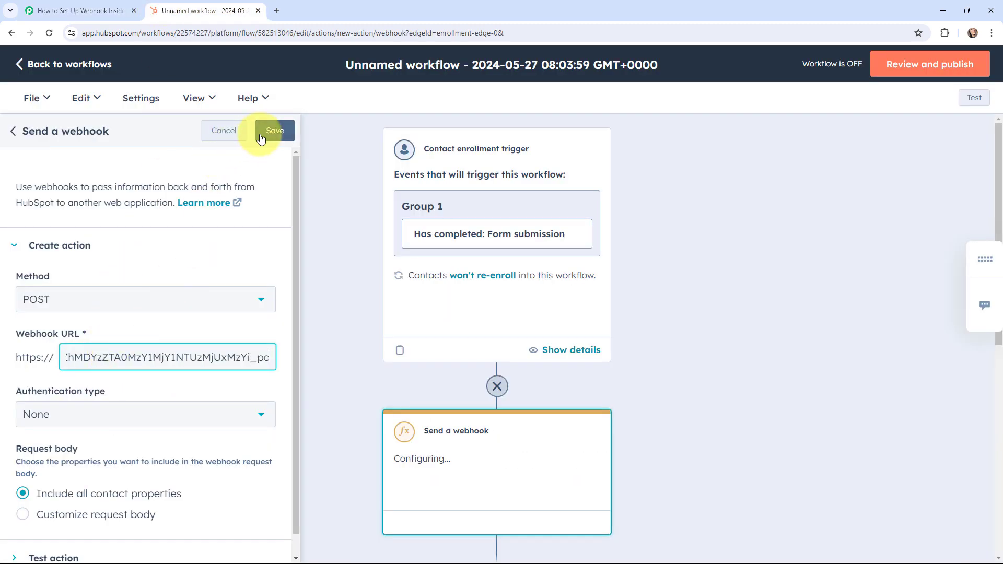
click(261, 137)
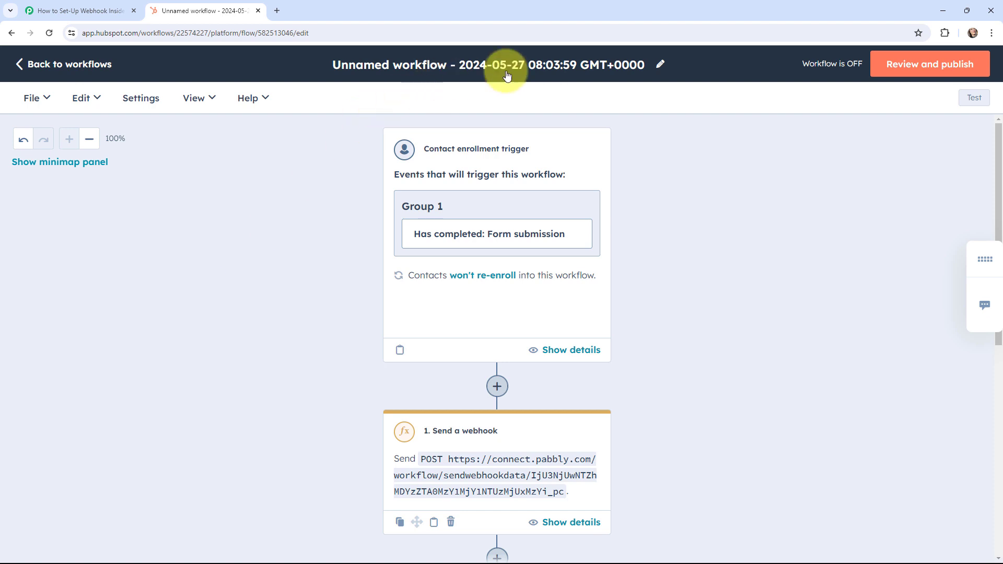
- Replace 'Unnamed workflow' with 'New' in the workflow name and save
click(660, 64)
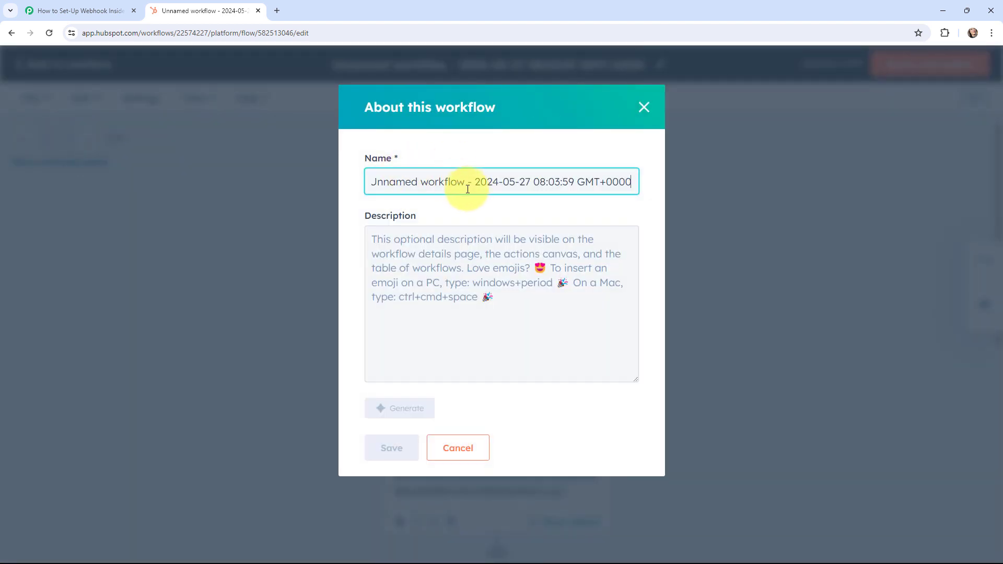
drag(464, 182, 328, 185)
key(BackSpace)
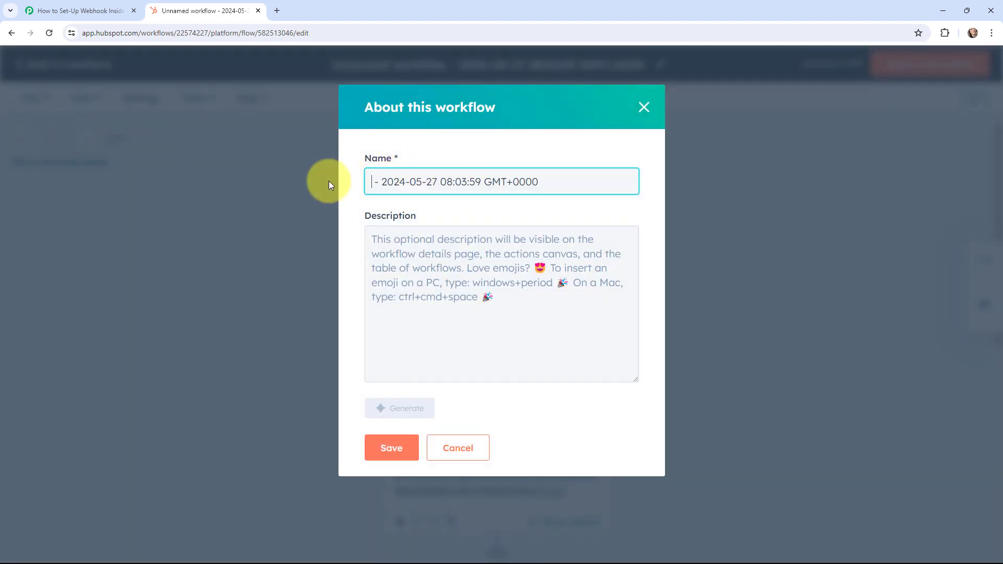
text(New)
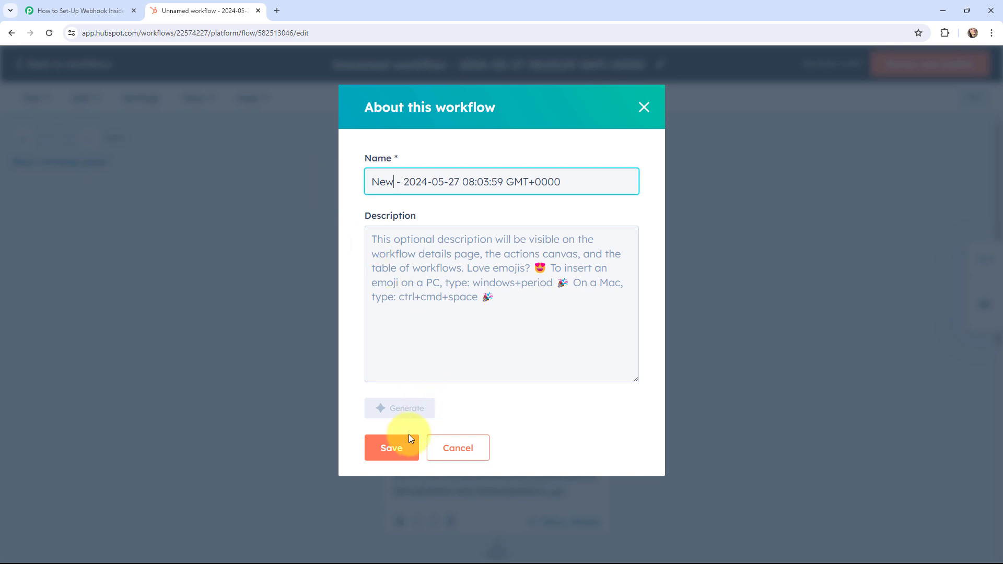
click(406, 447)
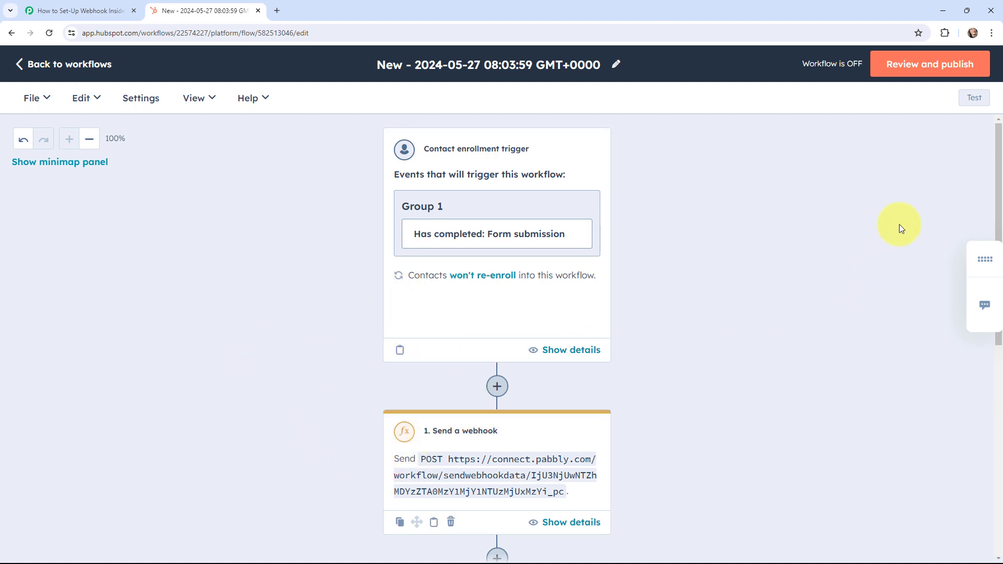
- Go through all Review and publish steps and turn the workflow on
click(897, 67)
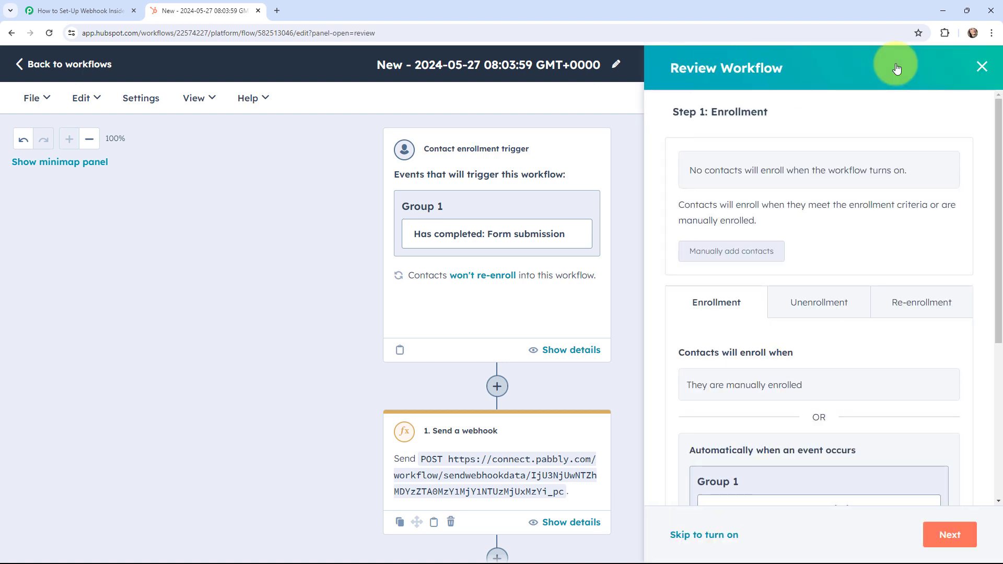
click(950, 539)
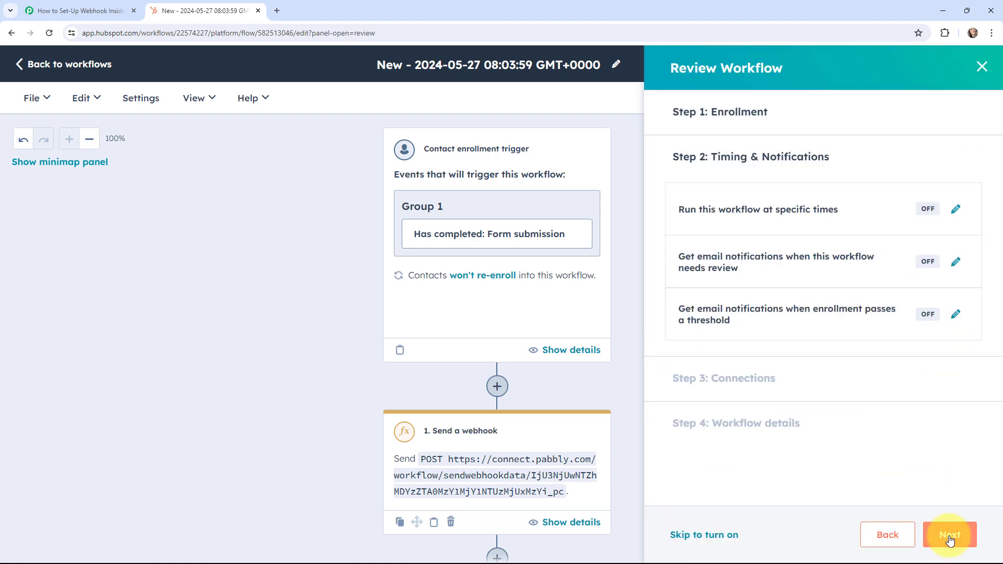
click(950, 540)
click(948, 539)
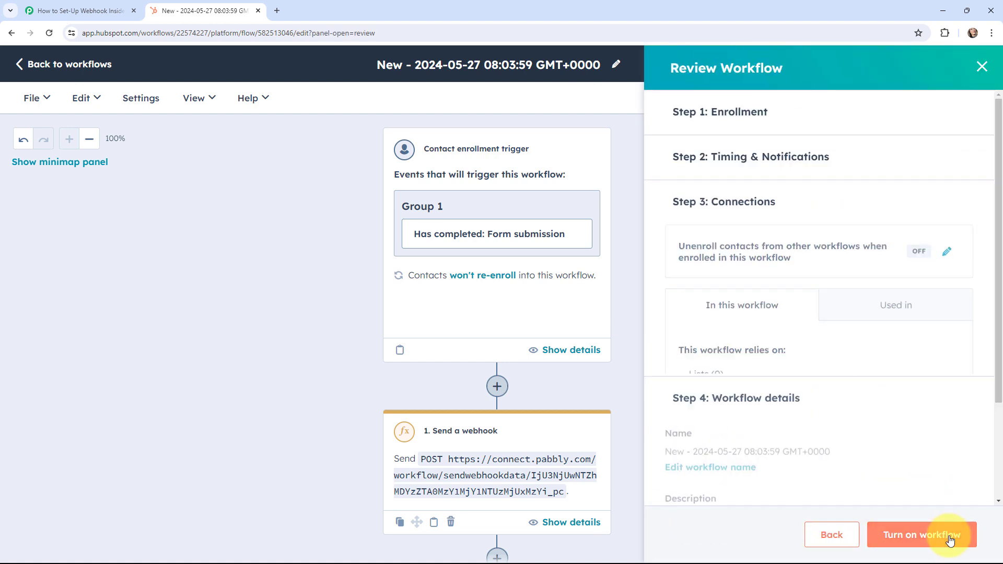
click(907, 538)
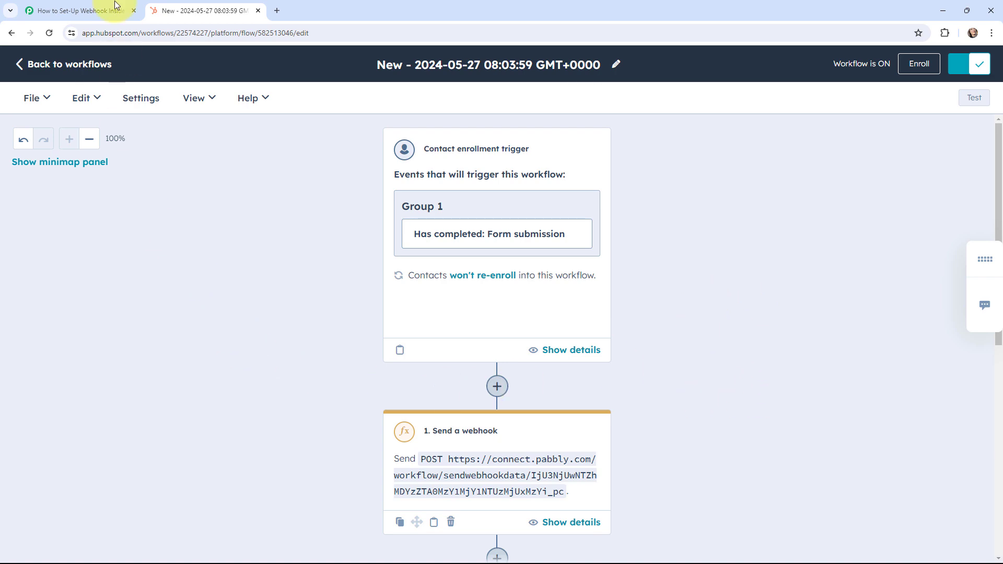
- Check the Pabbly Connect trigger for any received data
click(99, 11)
scroll(142, 264, down, 3)
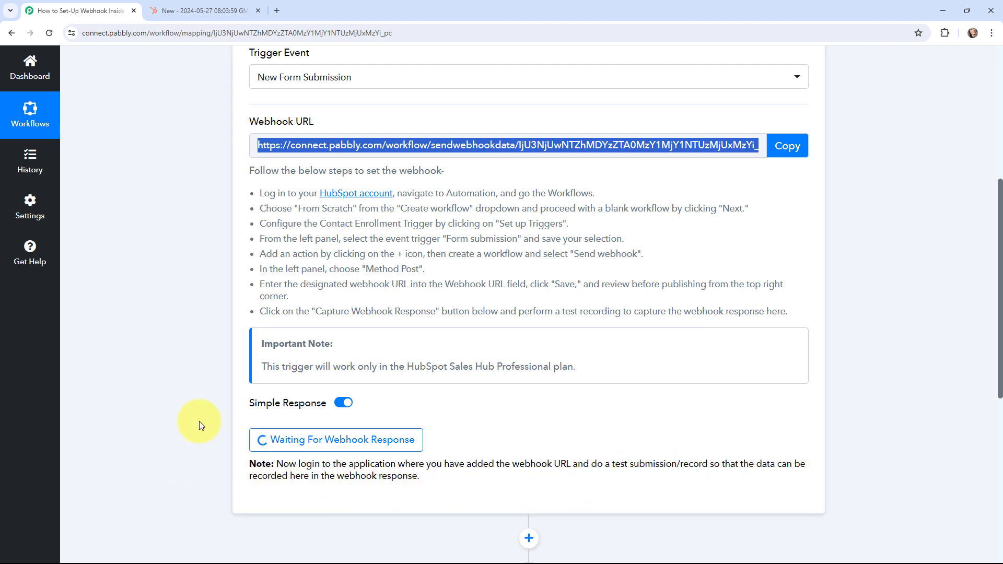
scroll(133, 368, up, 4)
scroll(133, 367, up, 2)
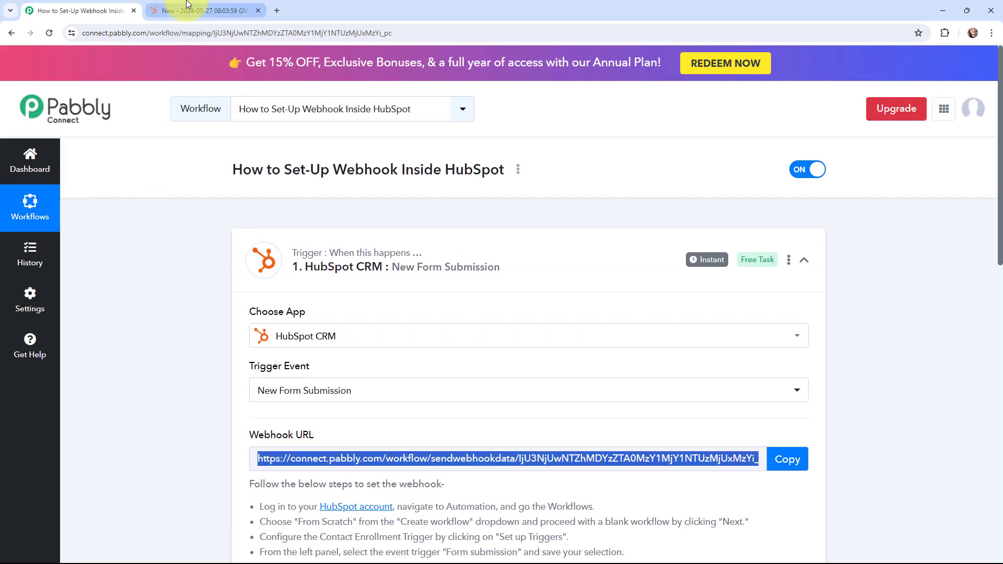
- Return to HubSpot's workflows list and open Marketing > Forms
click(215, 11)
click(26, 64)
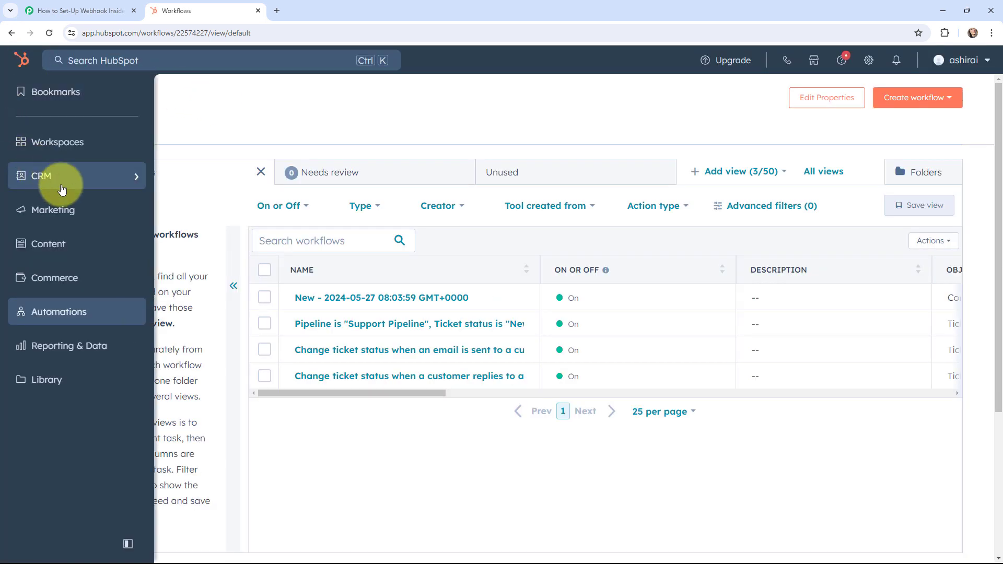
mouse_move(120, 211)
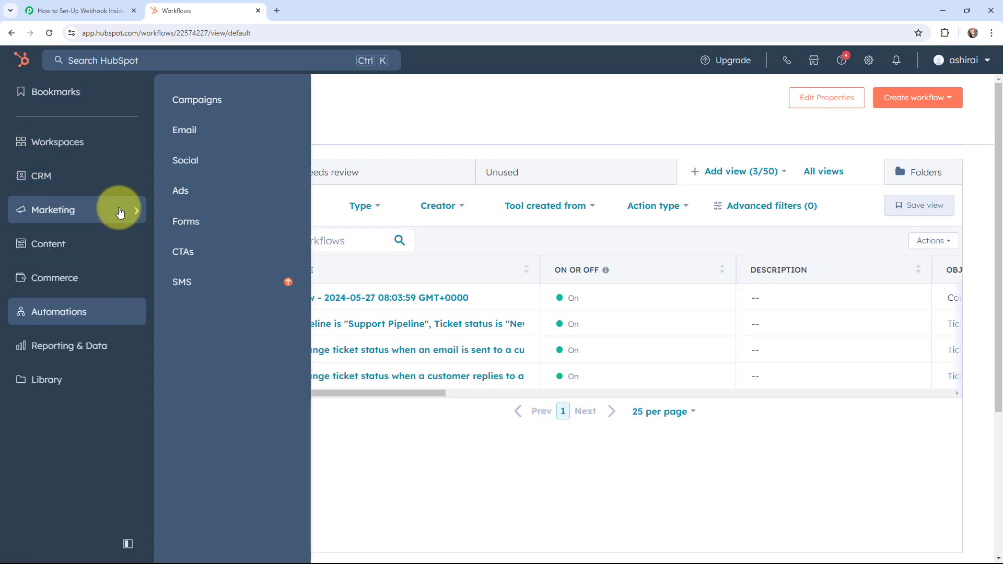
click(193, 221)
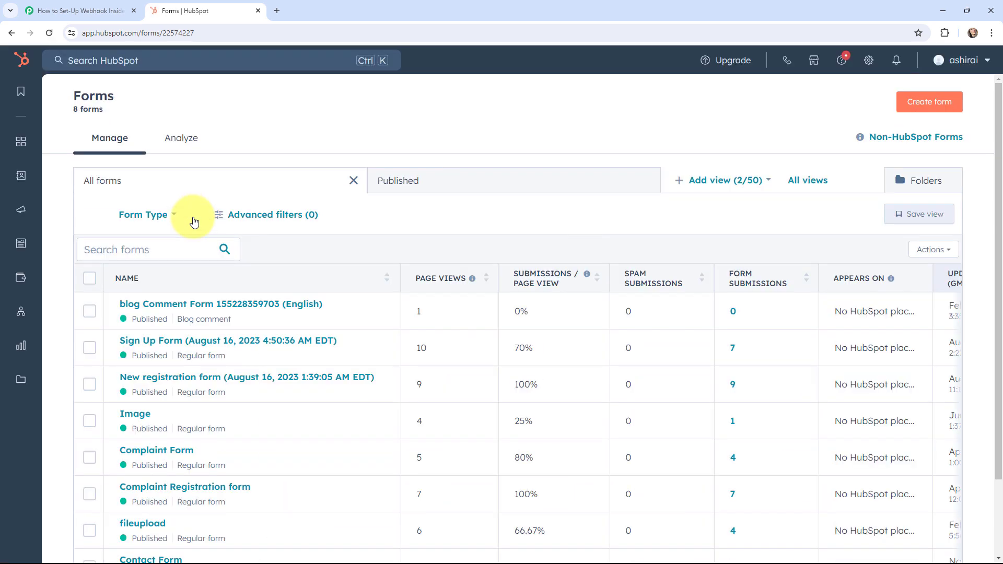
mouse_move(139, 351)
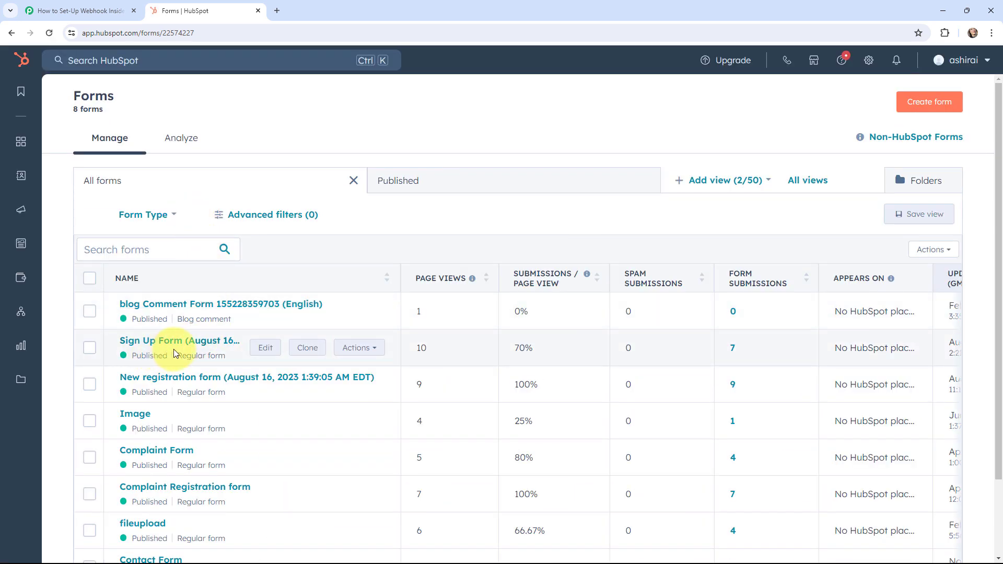
- Open the Sign Up Form's shareable link in a new tab
click(351, 347)
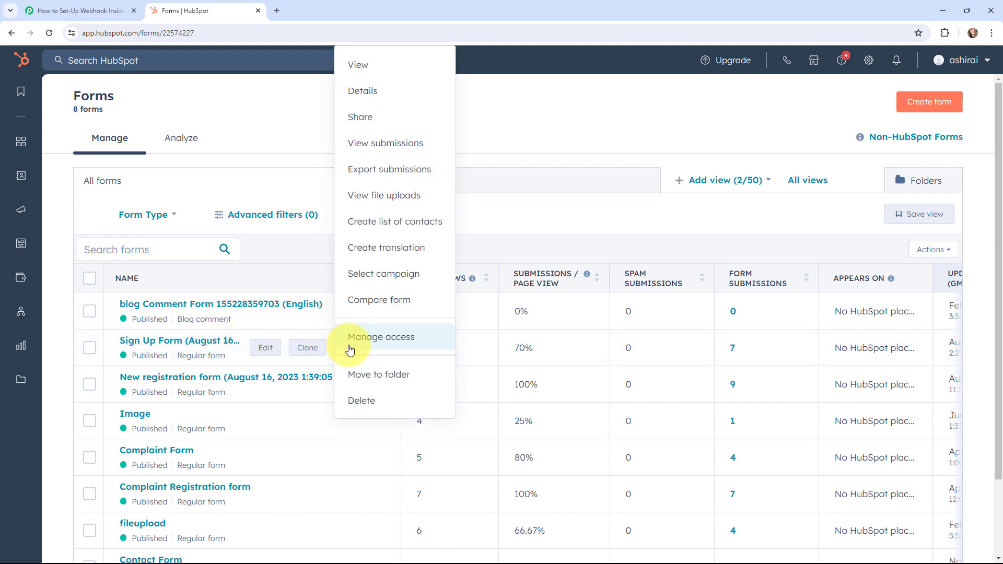
click(397, 120)
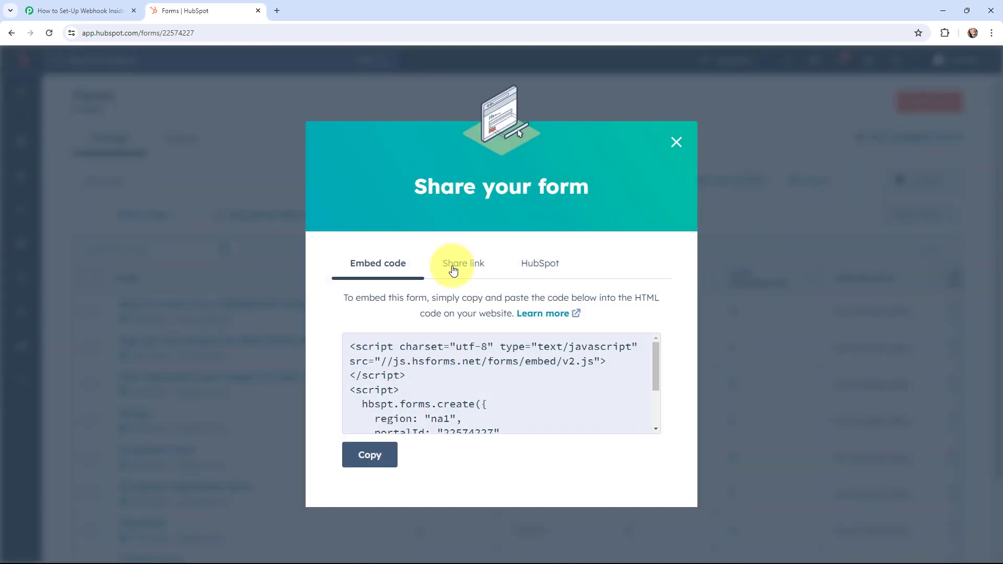
click(453, 268)
click(473, 373)
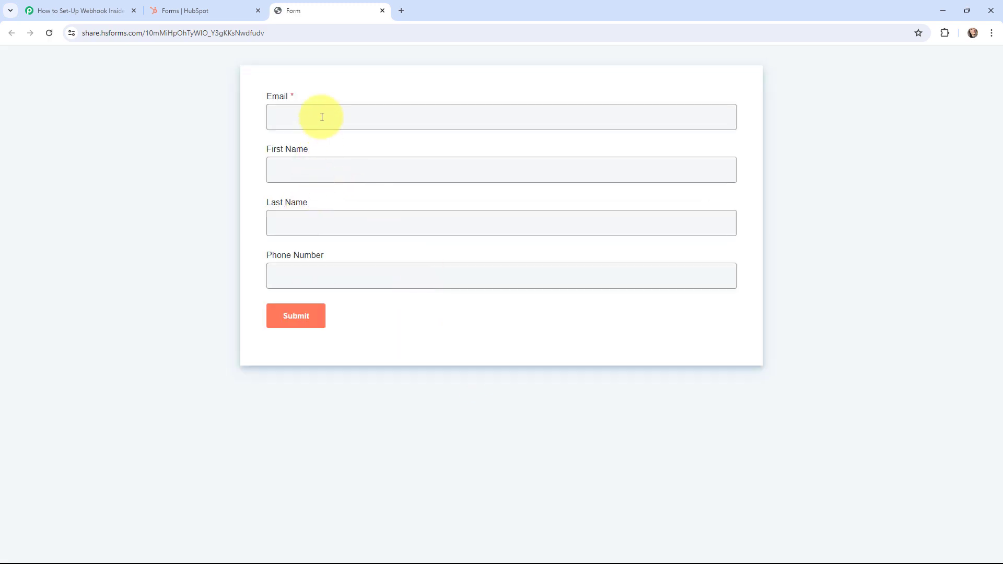
- Fill in a sample contact's e-mail, first name, last name and phone number, then submit
click(322, 117)
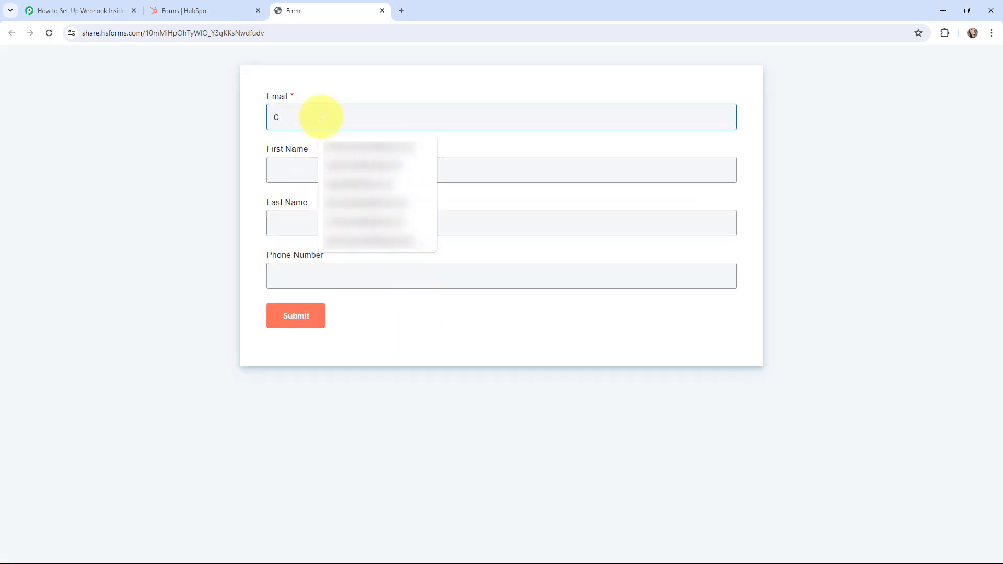
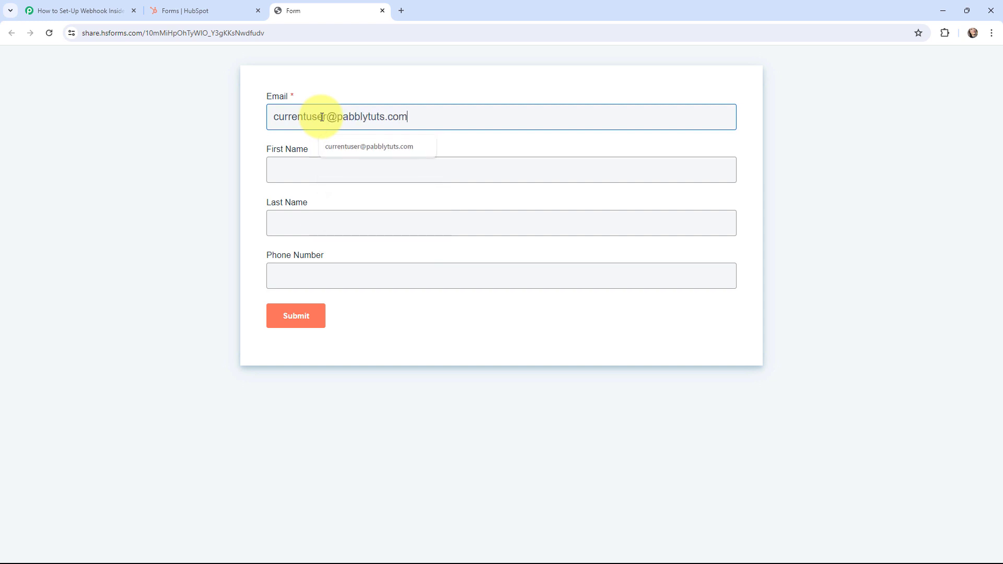
click(301, 172)
text(V)
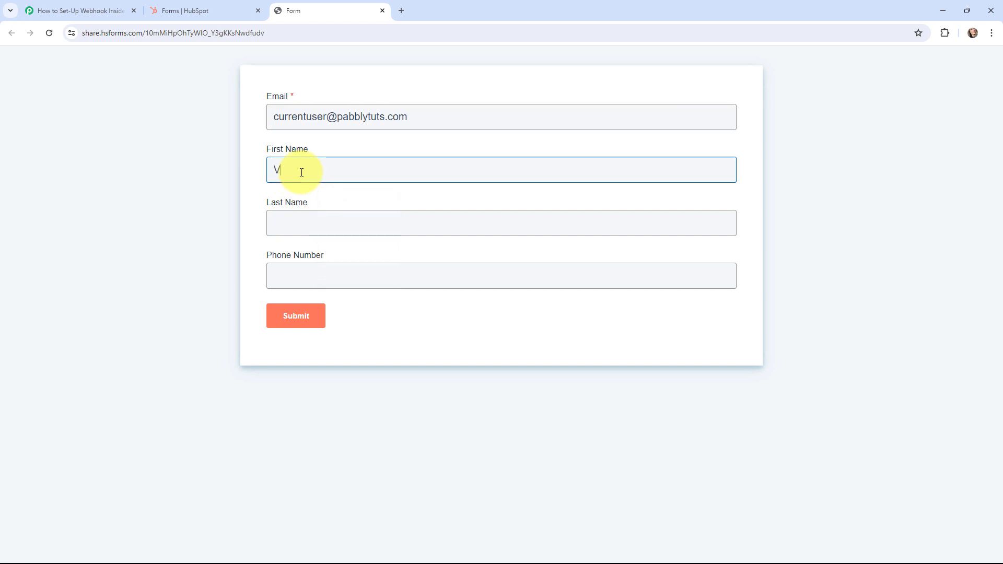
key(BackSpace)
text(Current)
click(314, 225)
text(User)
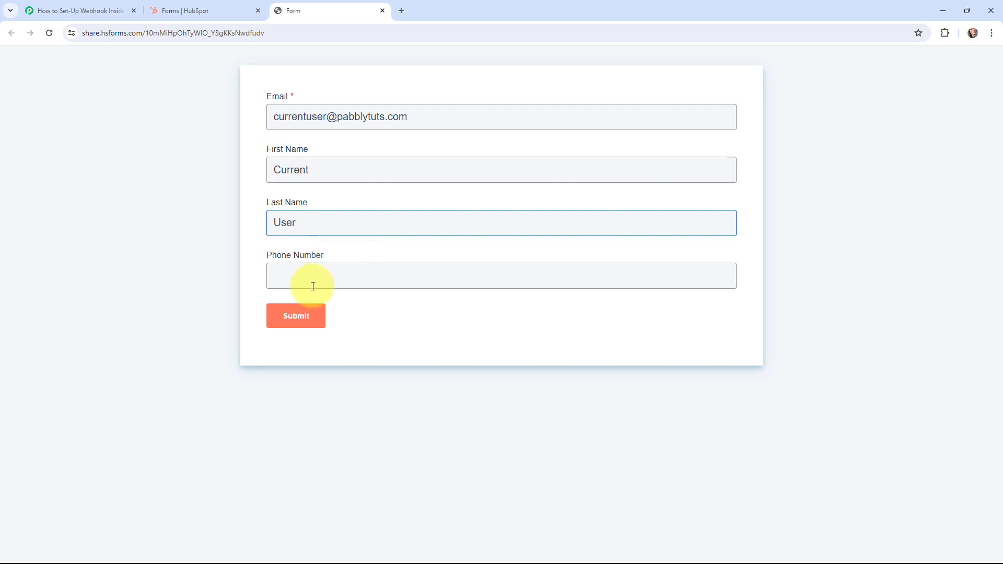
click(313, 286)
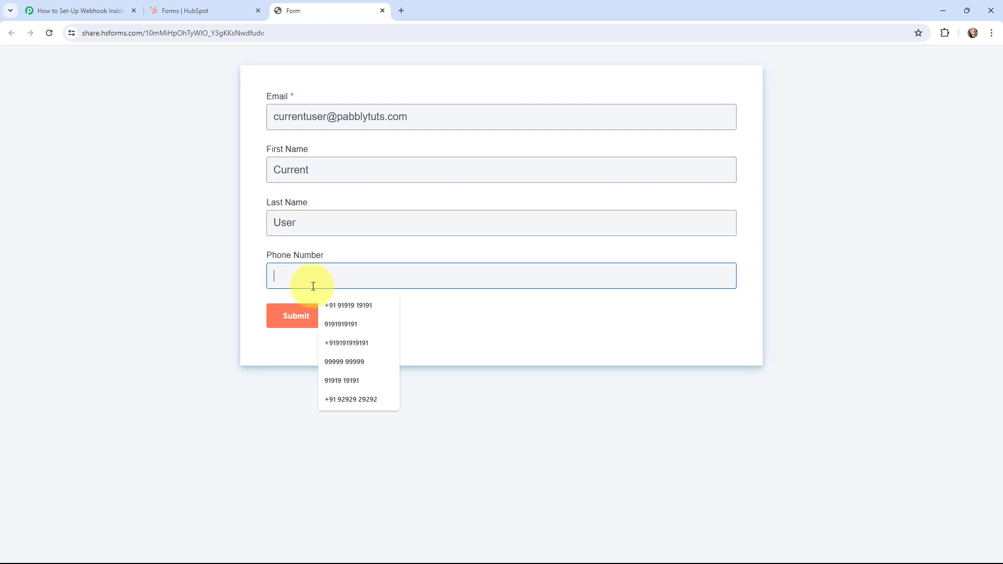
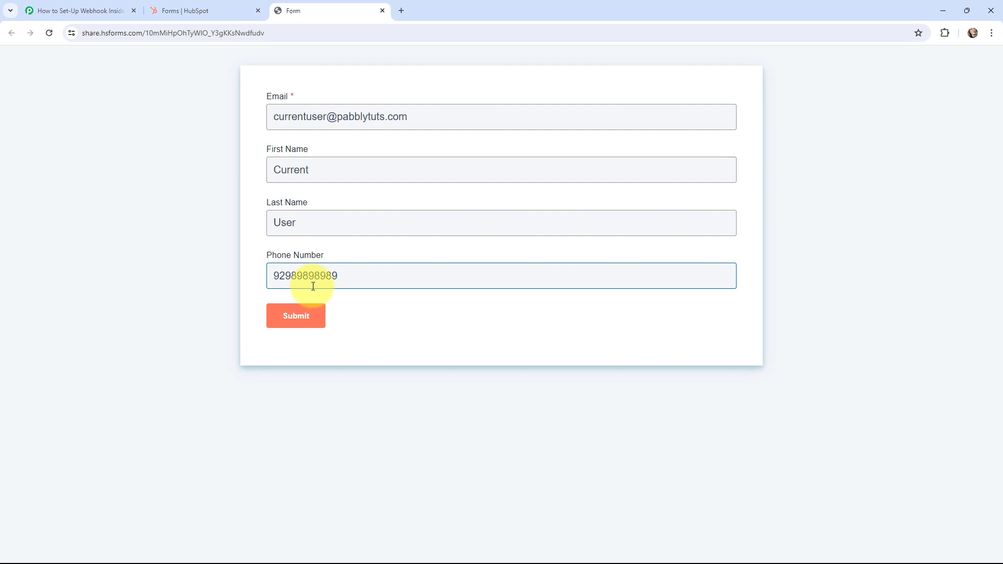
click(296, 316)
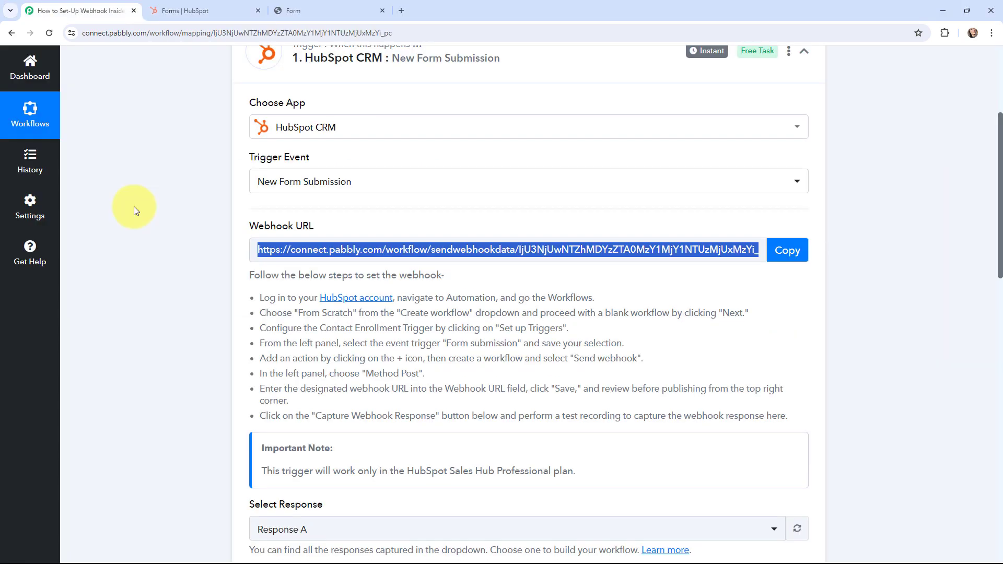
- Highlight the captured form name 'Sign Up Form' and phone number in the response
scroll(134, 209, down, 9)
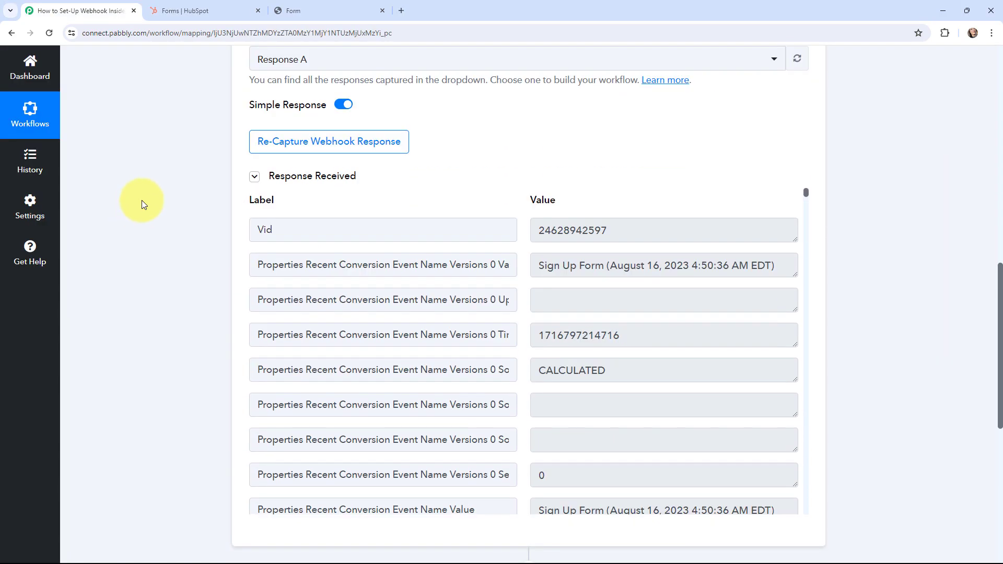
scroll(142, 203, down, 1)
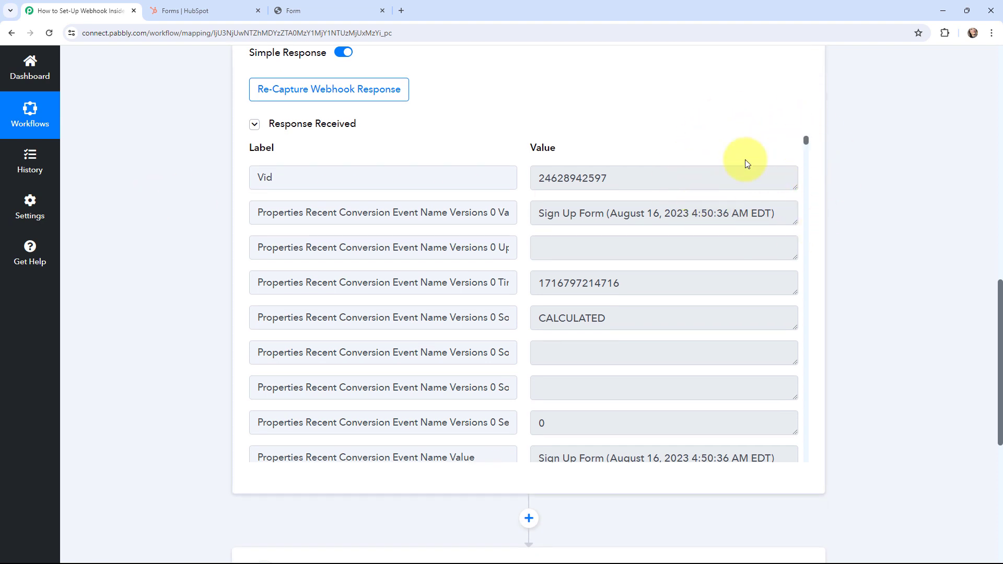
drag(539, 213, 606, 213)
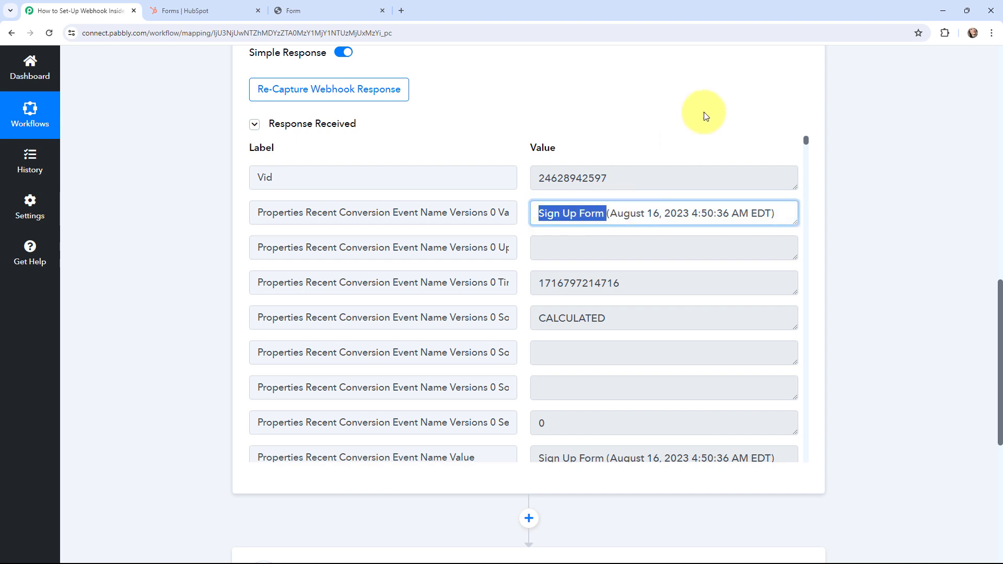
drag(805, 142, 808, 152)
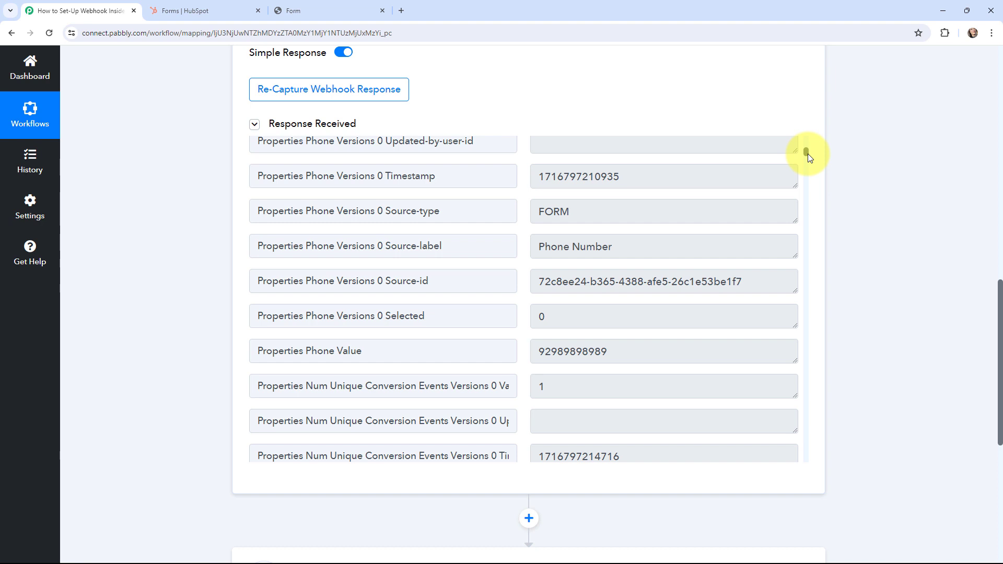
click(566, 350)
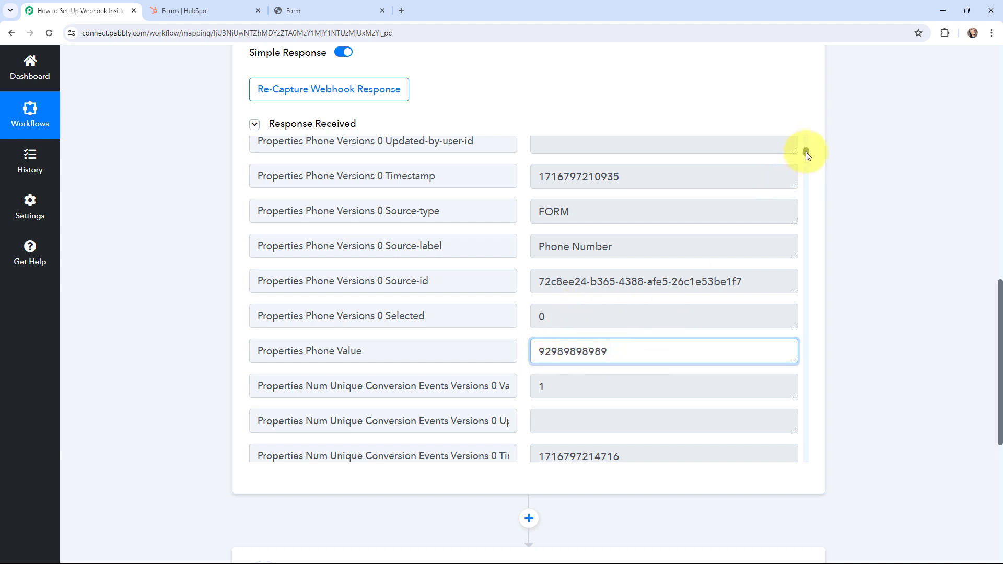
drag(807, 152, 808, 170)
- Highlight the captured last name, first name and e-mail values
scroll(807, 171, down, 1)
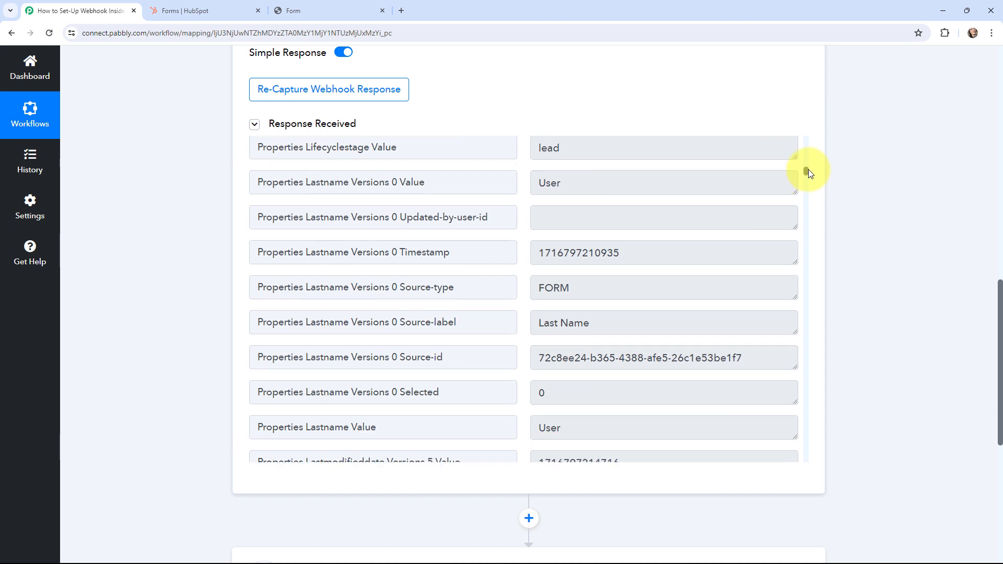
drag(587, 421, 524, 419)
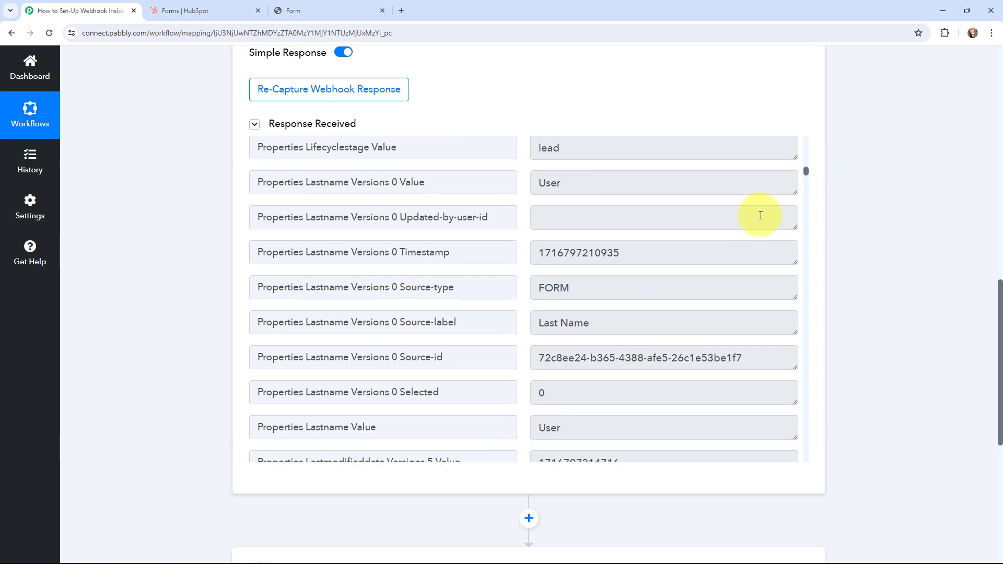
drag(805, 171, 806, 416)
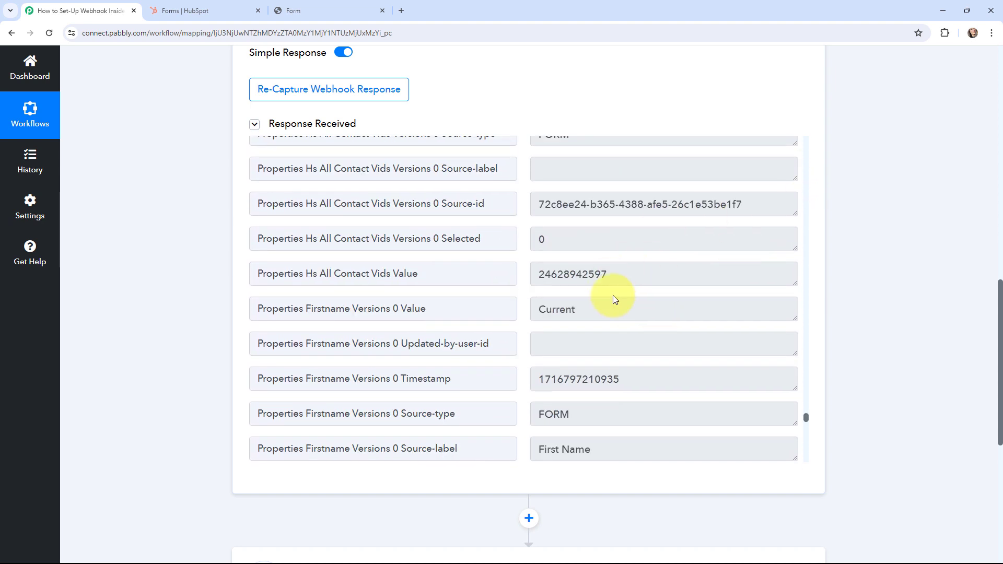
click(617, 308)
double_click(548, 311)
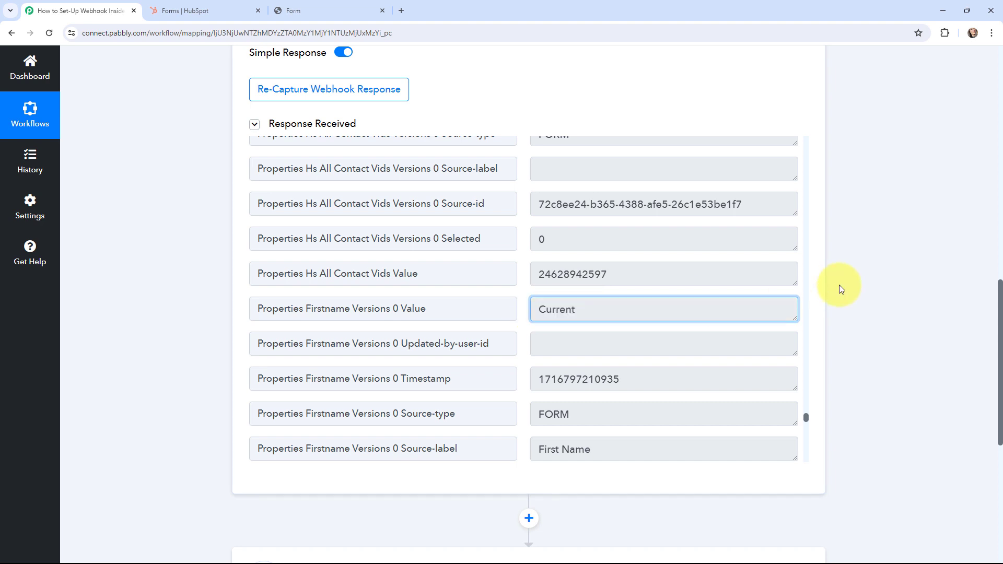
drag(806, 419, 808, 439)
drag(538, 301, 674, 306)
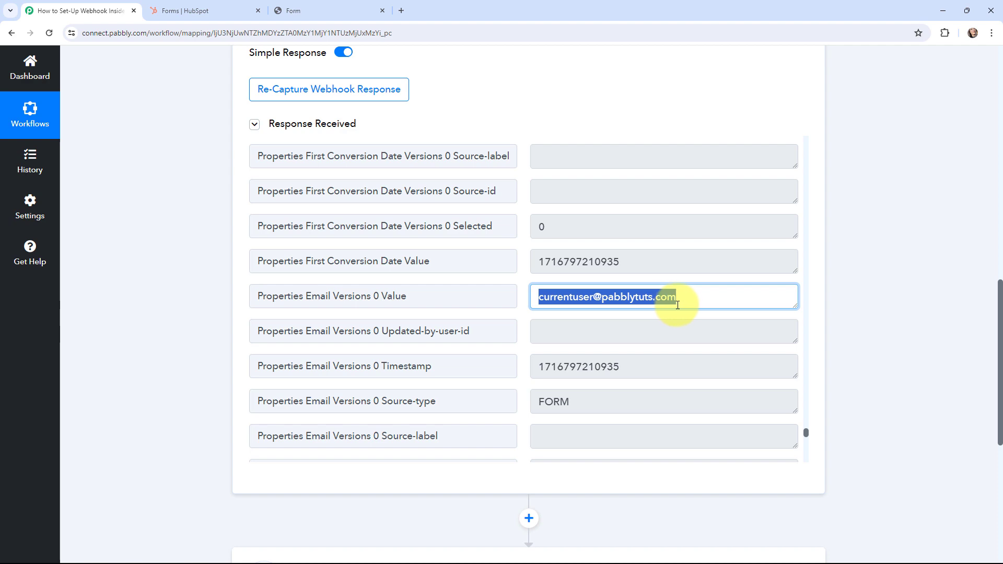
click(168, 271)
scroll(172, 267, up, 12)
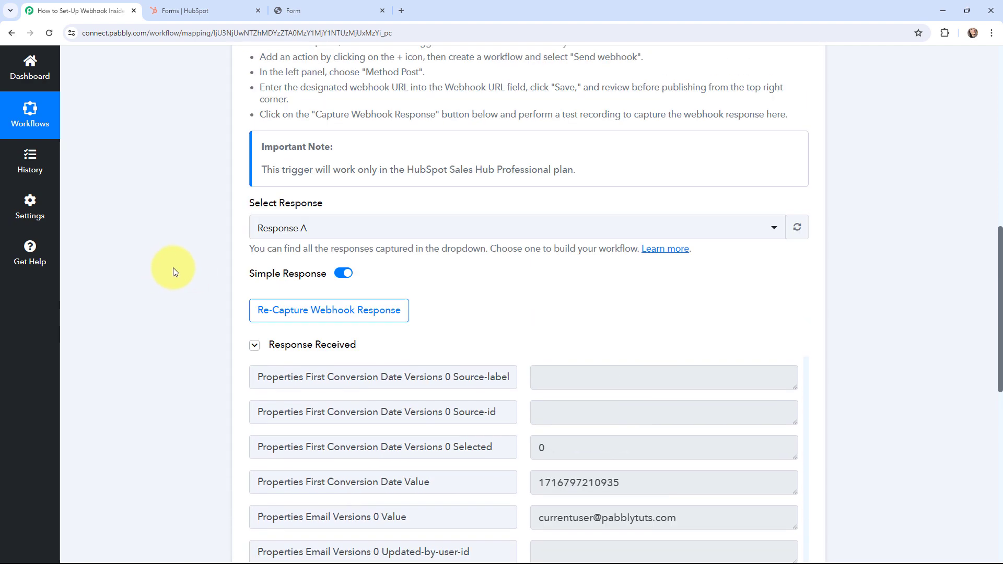
scroll(173, 267, up, 2)
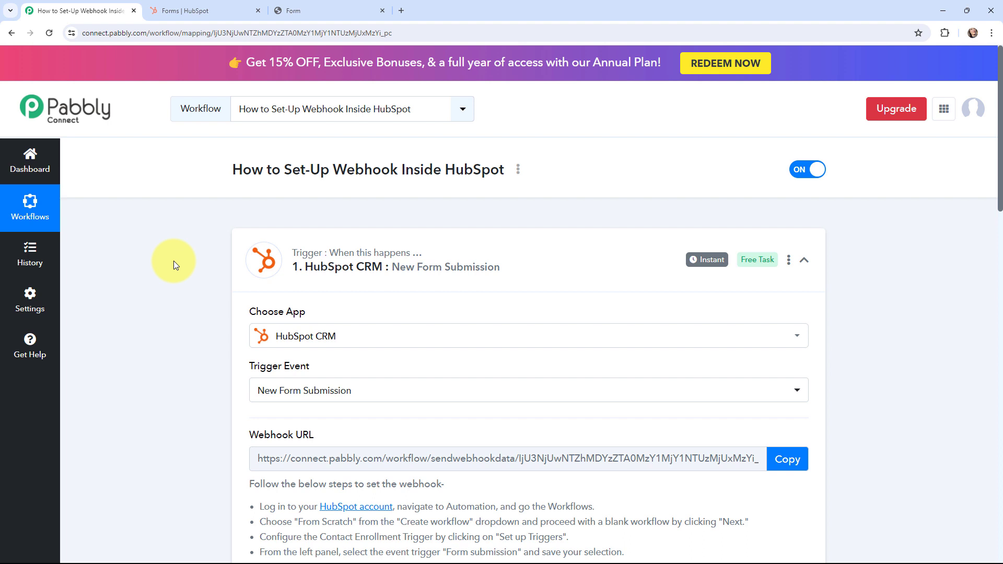
mouse_move(700, 265)
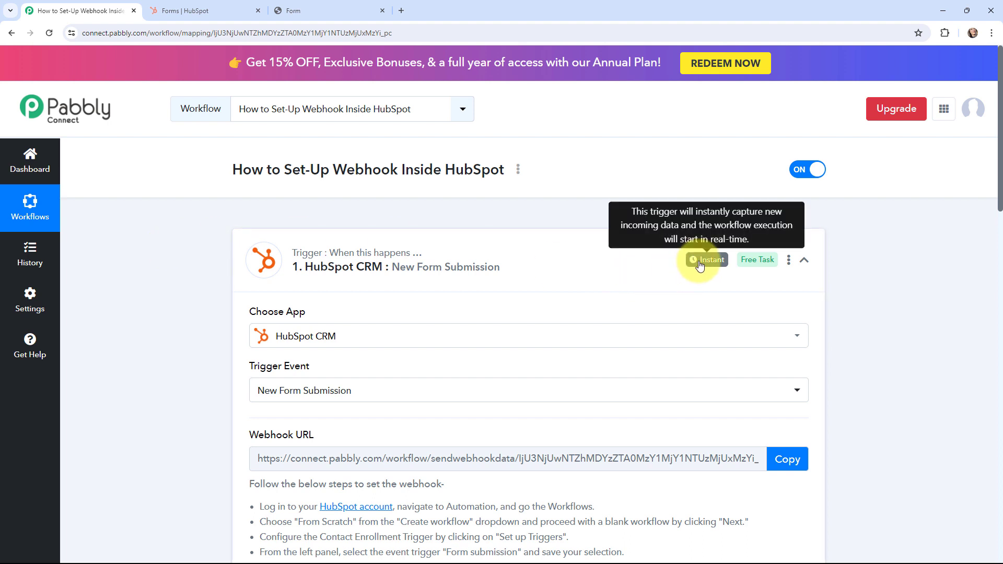
- Collapse the HubSpot trigger card, then expand and re-collapse the empty action step
click(241, 242)
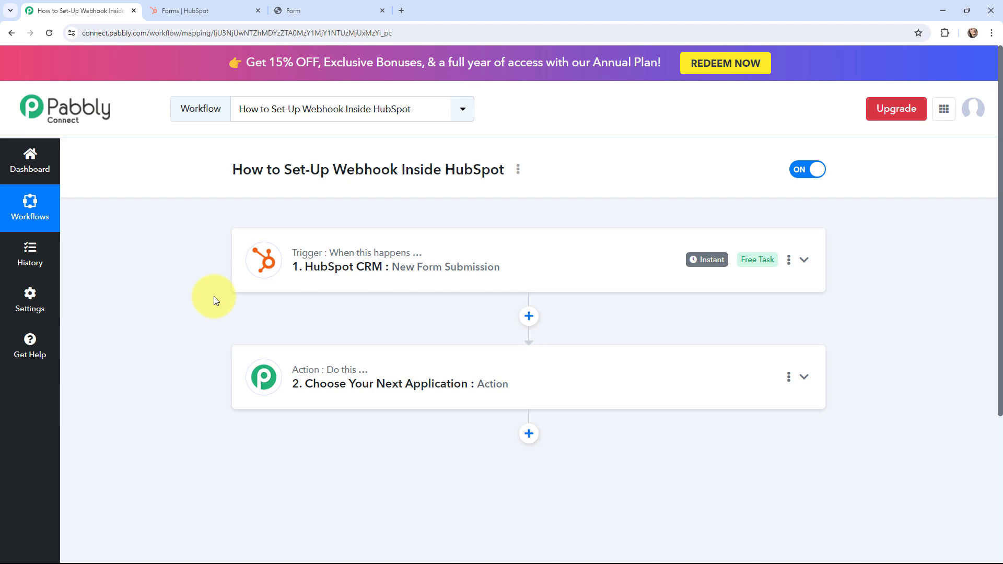
click(266, 373)
scroll(314, 327, down, 2)
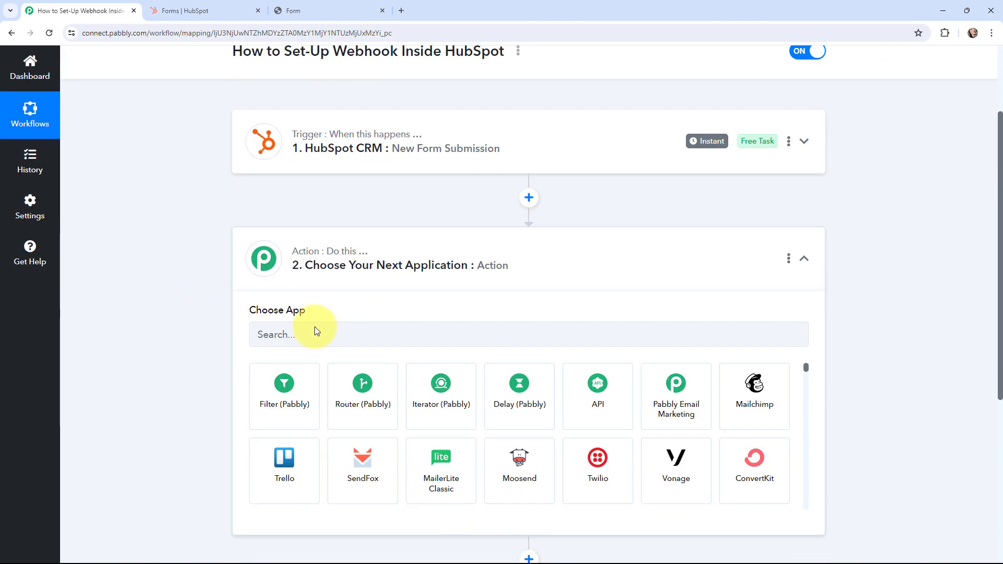
scroll(314, 327, down, 1)
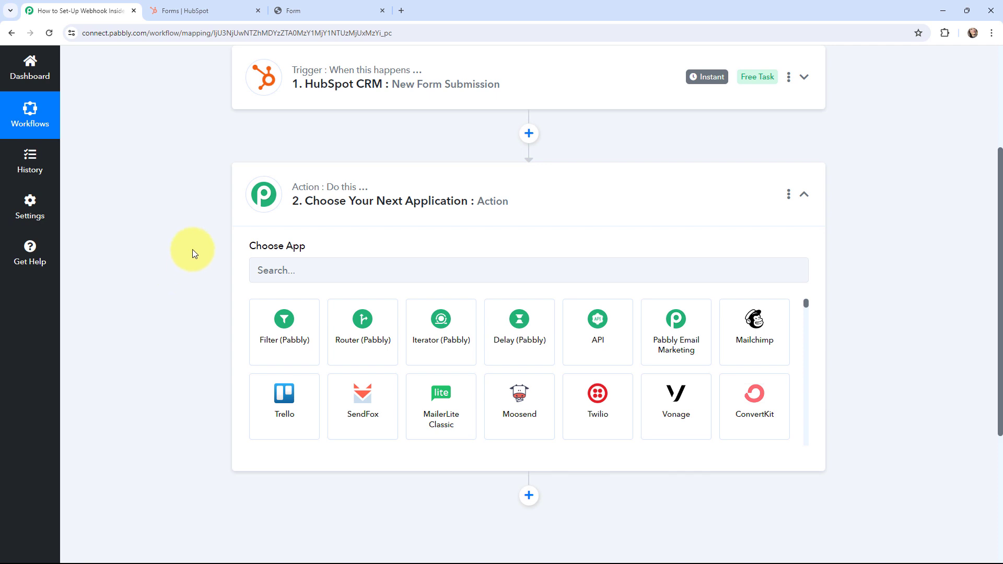
click(263, 196)
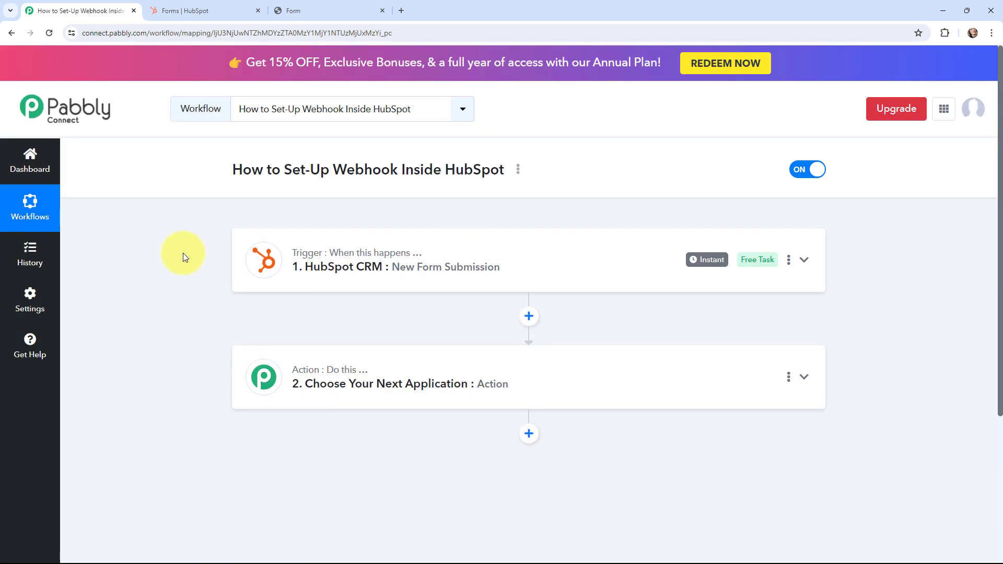